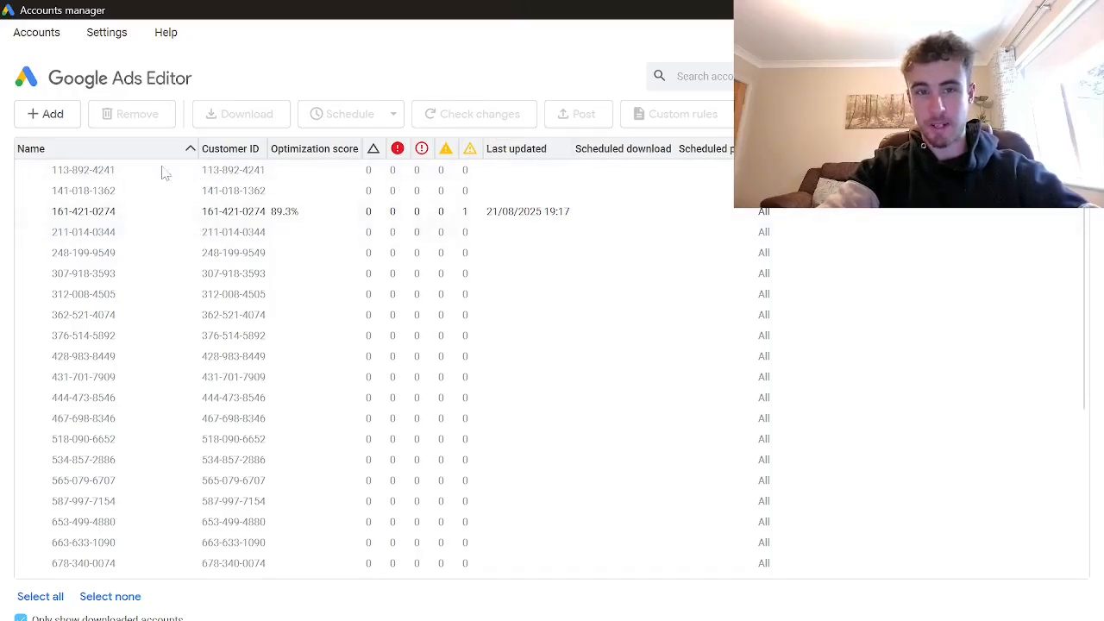
Step: Add the Landscaping King account and download all its campaigns with all item types
click(40, 119)
click(511, 343)
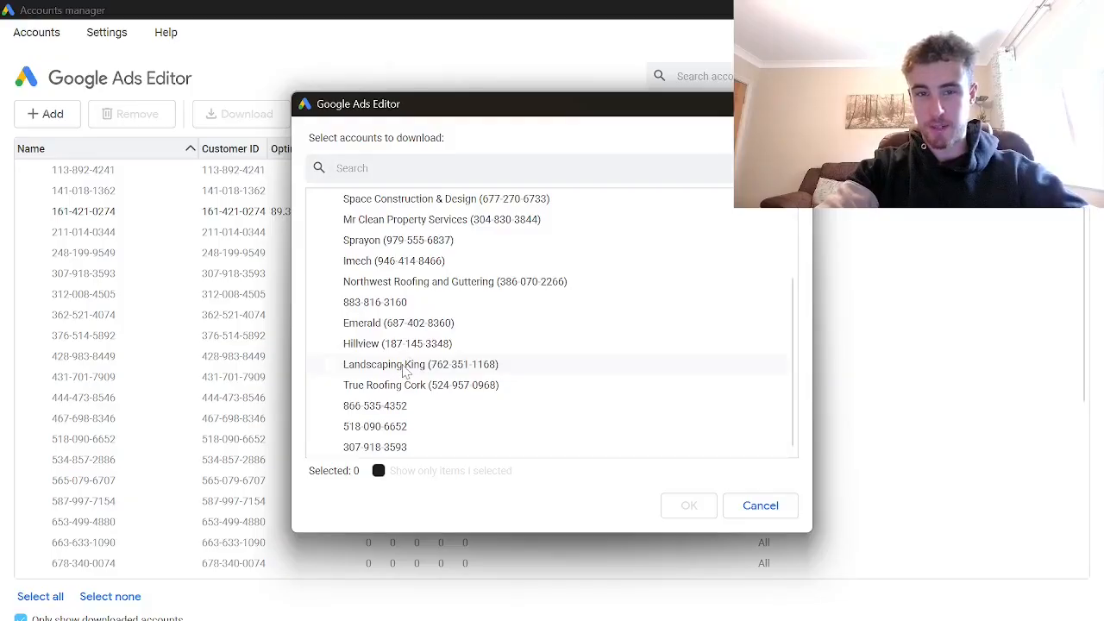
click(405, 366)
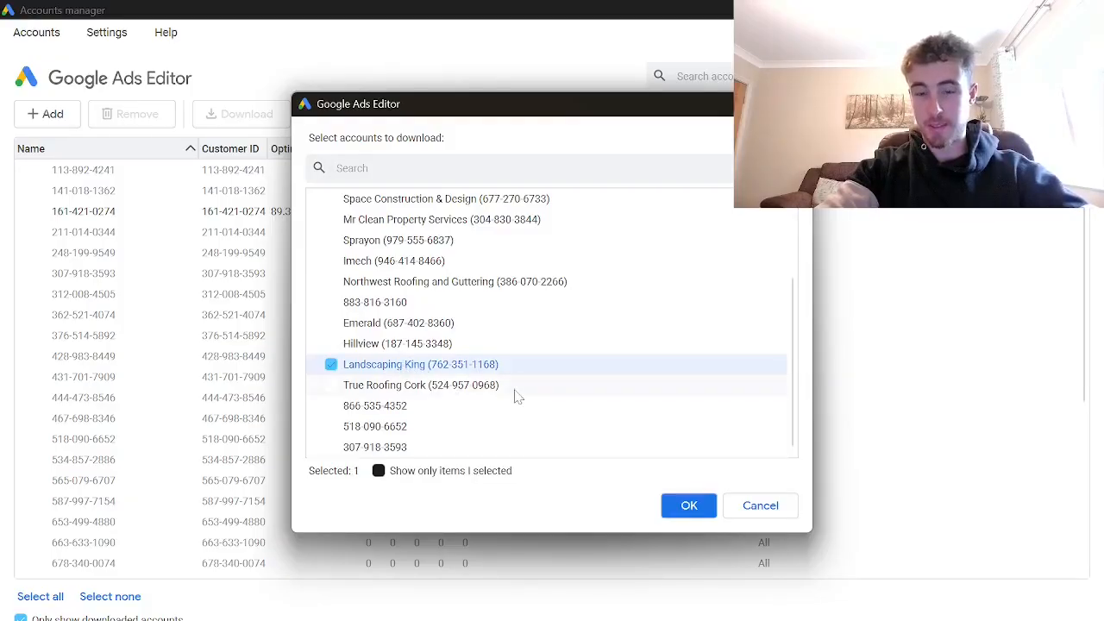
click(703, 507)
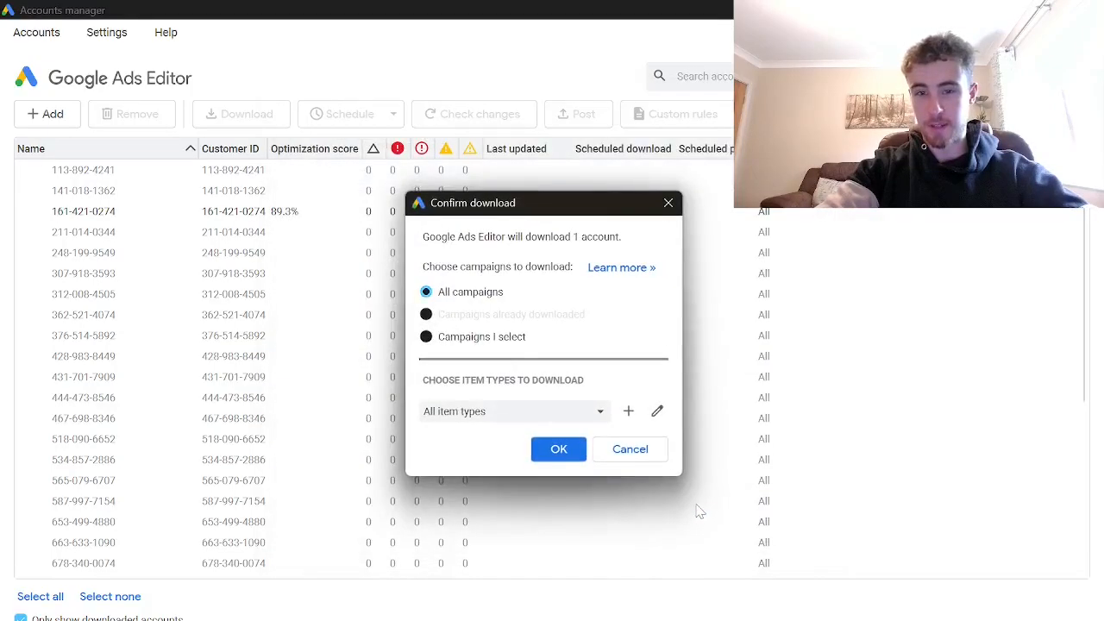
click(559, 449)
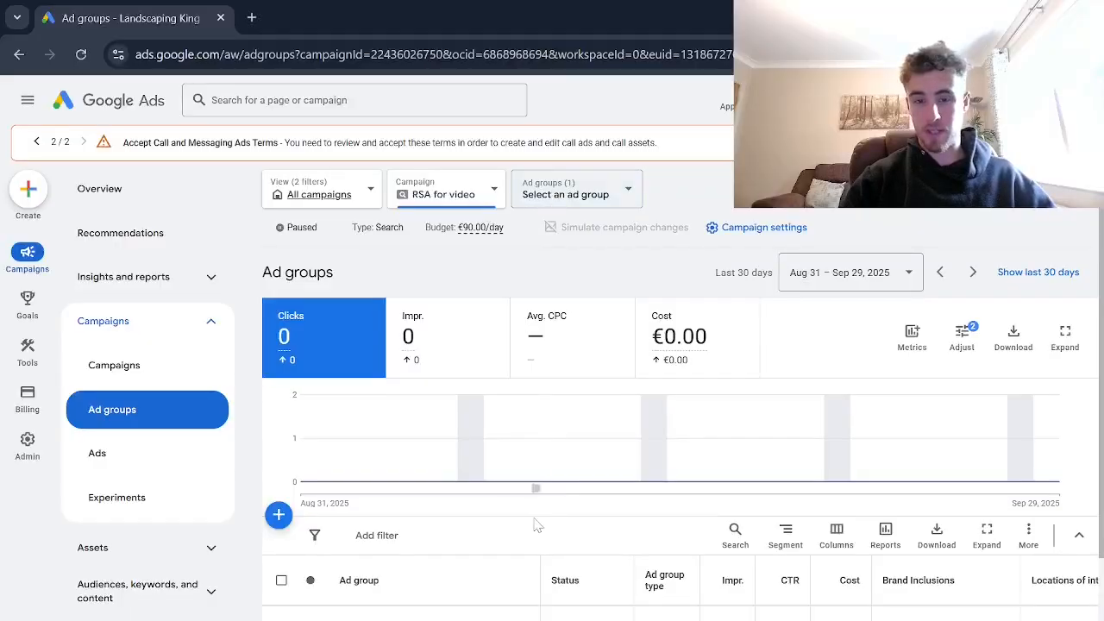
Step: Switch to Google Ads in the browser and examine the headlines of the responsive search ad in RSA for video's ad group "new"
scroll(531, 535, down, 2)
scroll(528, 570, up, 2)
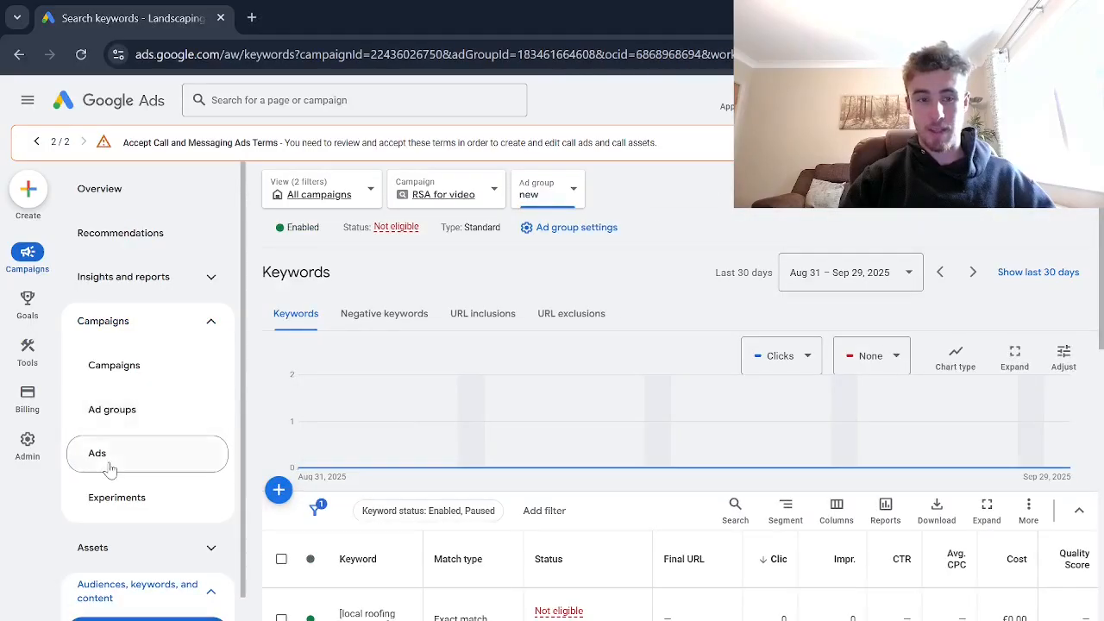
click(164, 454)
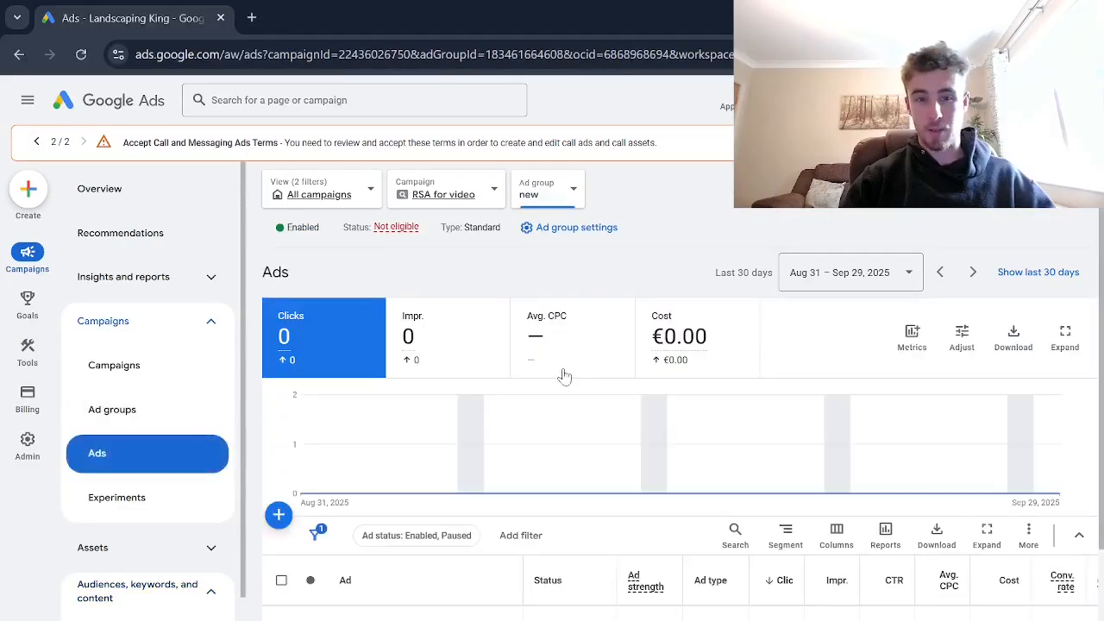
scroll(511, 432, down, 2)
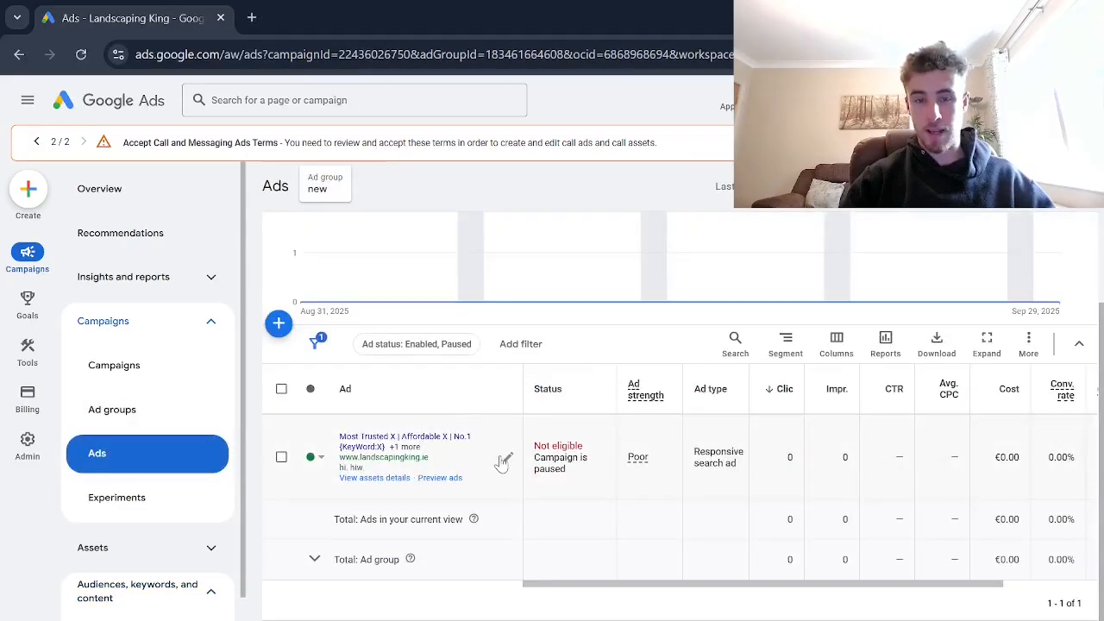
click(501, 462)
scroll(151, 503, down, 2)
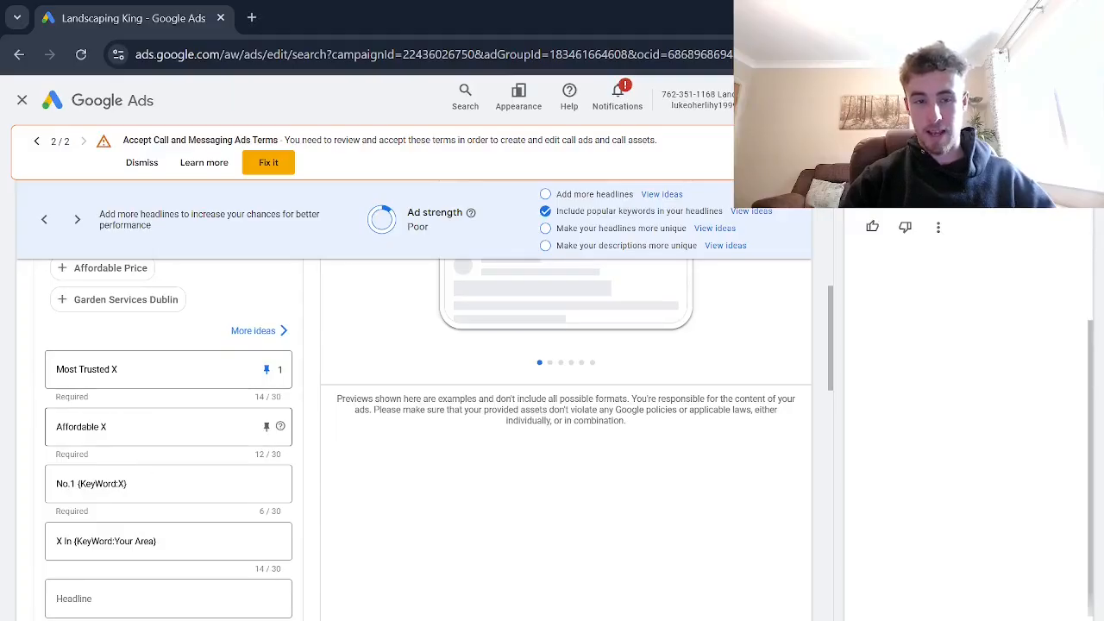
scroll(138, 452, up, 1)
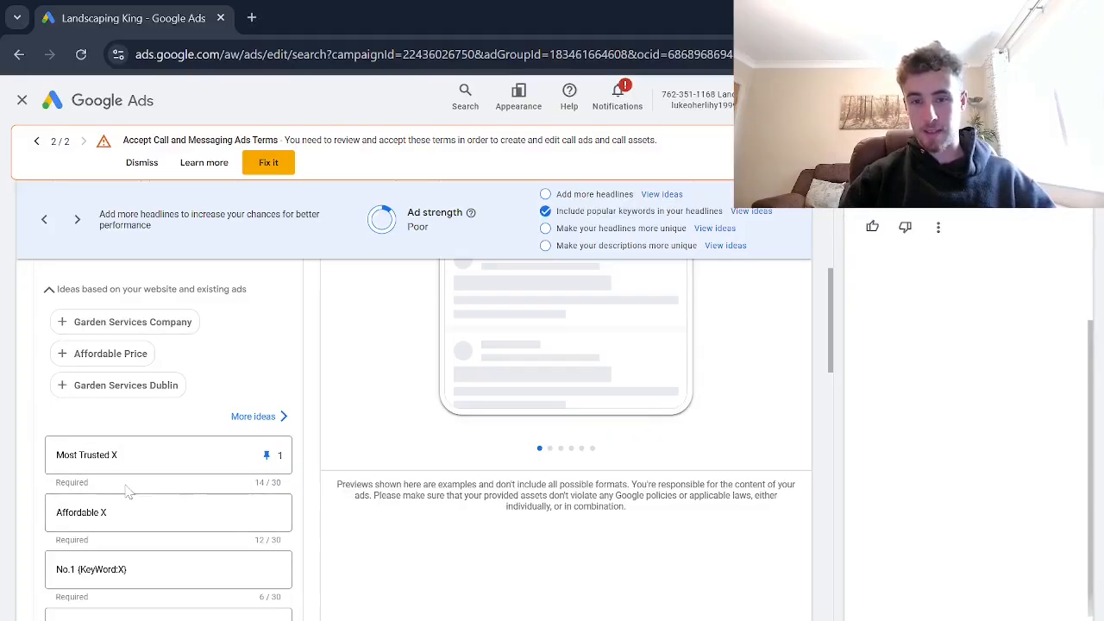
click(112, 454)
double_click(113, 454)
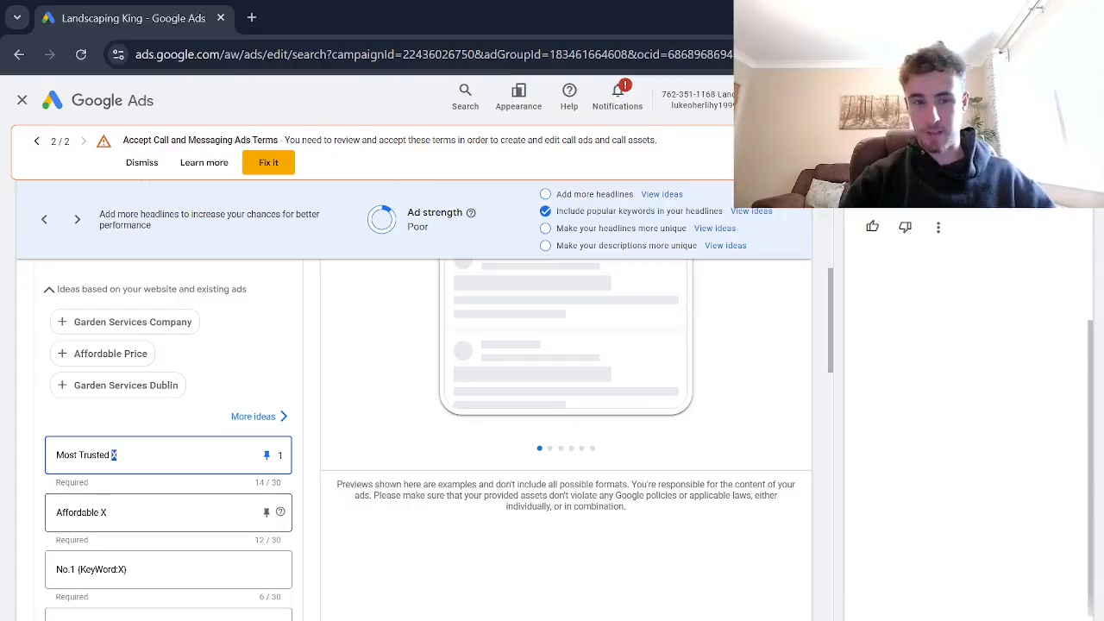
click(128, 431)
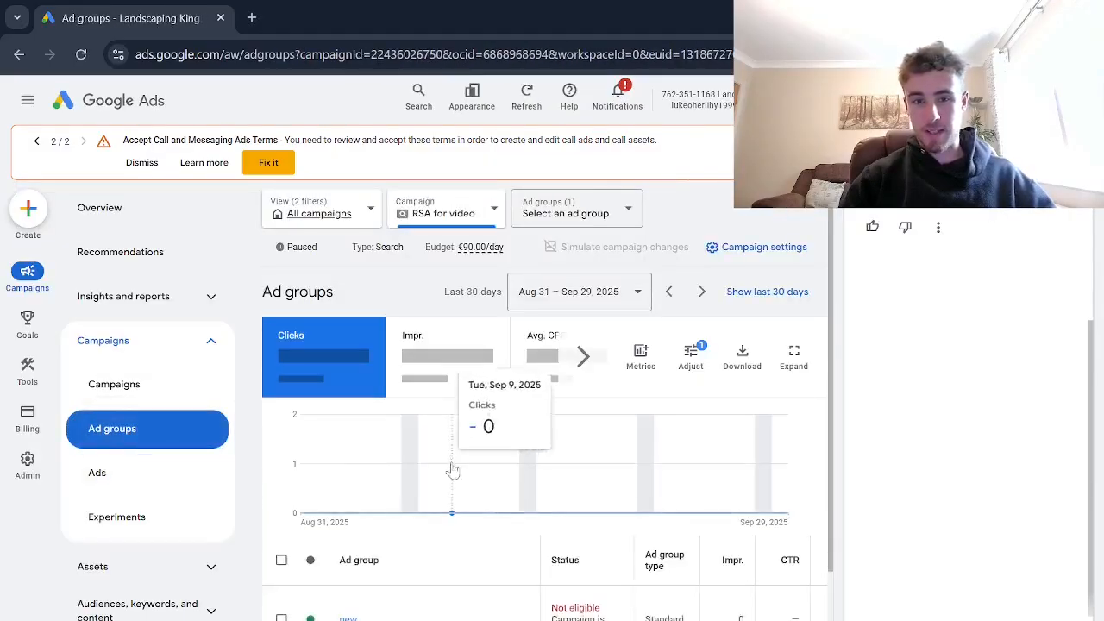
scroll(452, 468, down, 2)
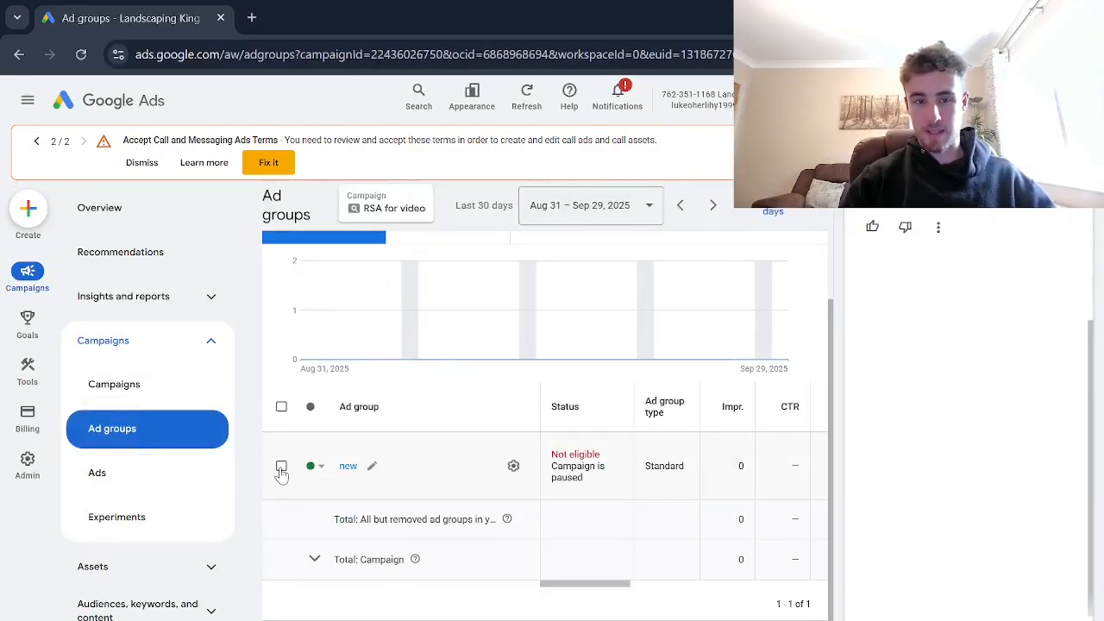
click(281, 468)
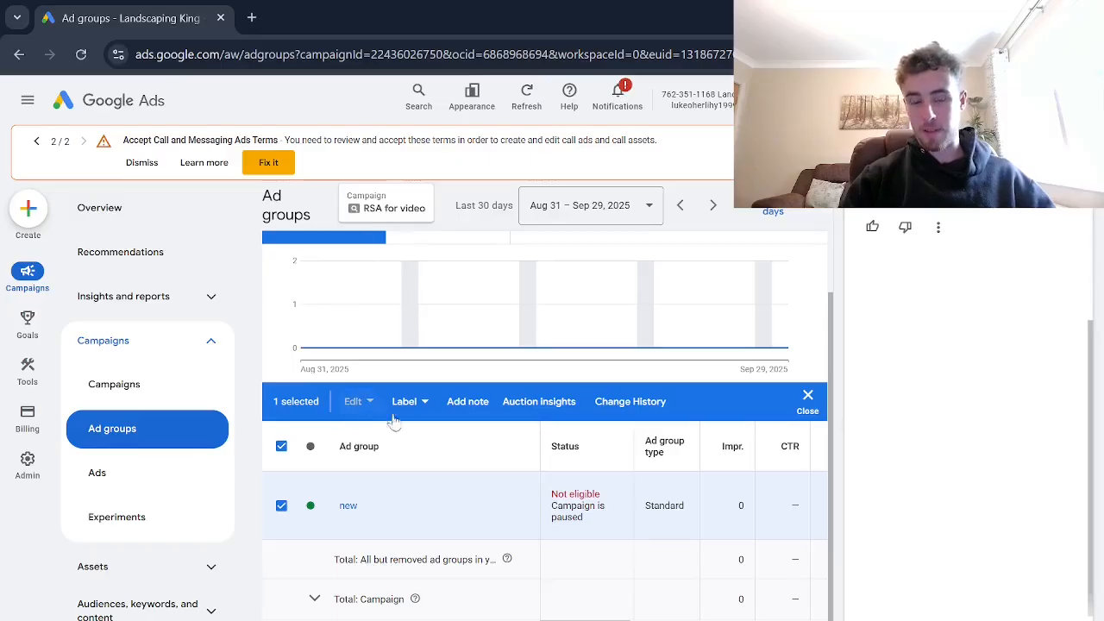
click(1071, 100)
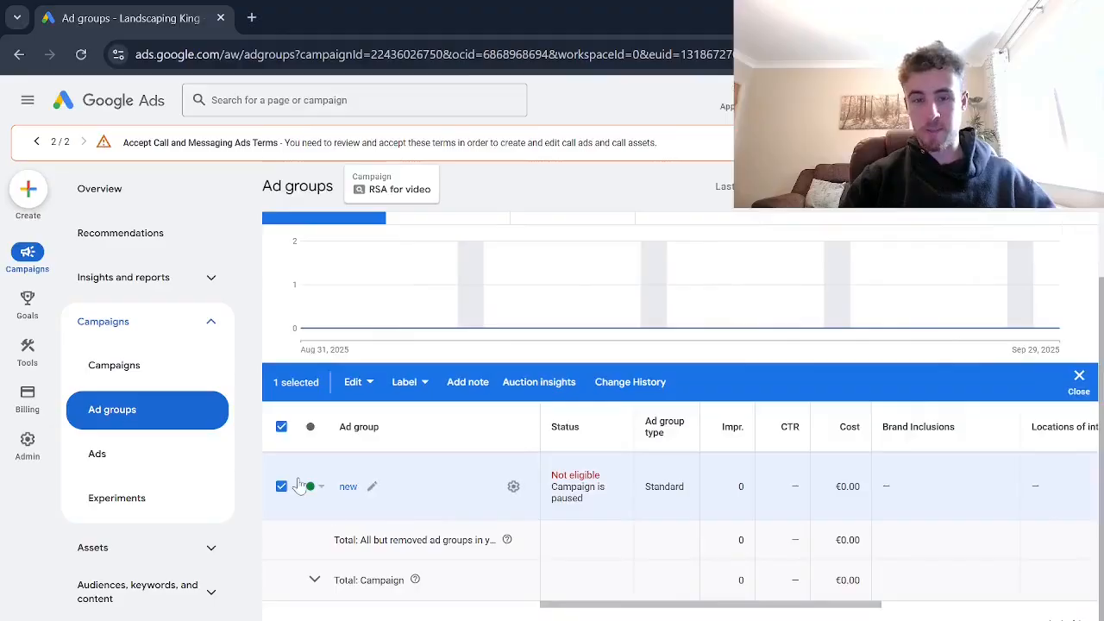
click(282, 487)
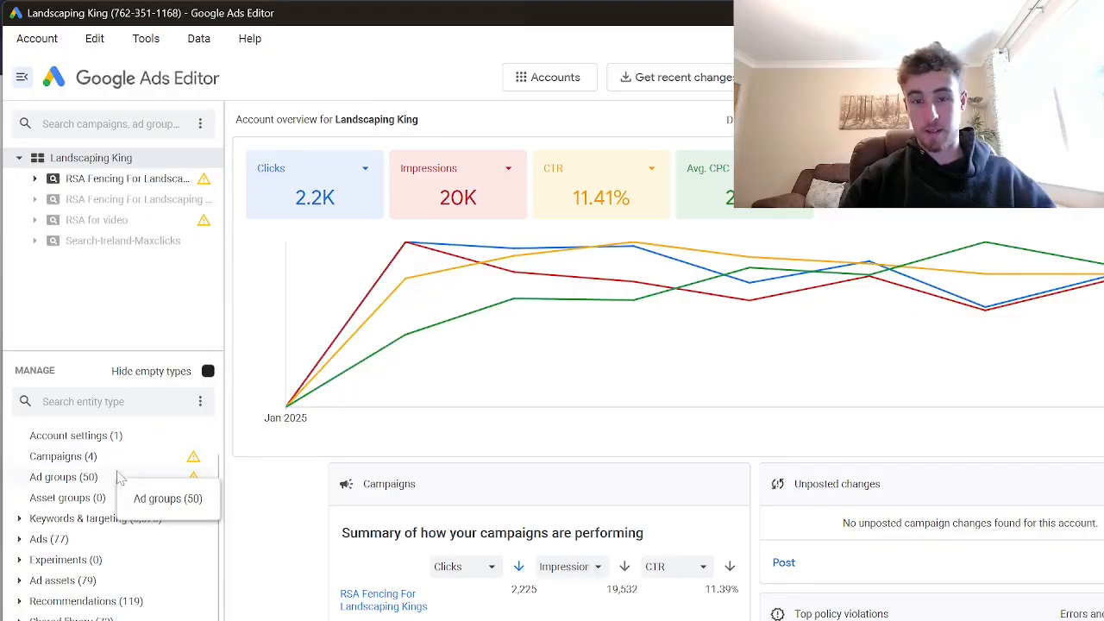
Step: Switch to Google Ads Editor and get the Landscaping King account's recent changes with the More data option
click(647, 77)
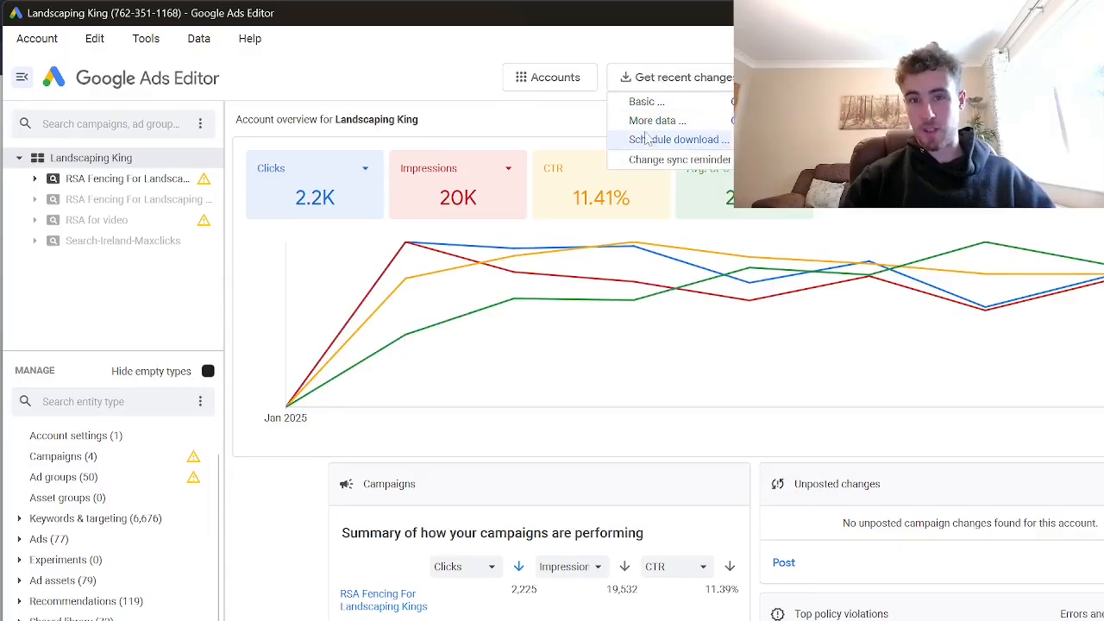
click(651, 121)
click(656, 452)
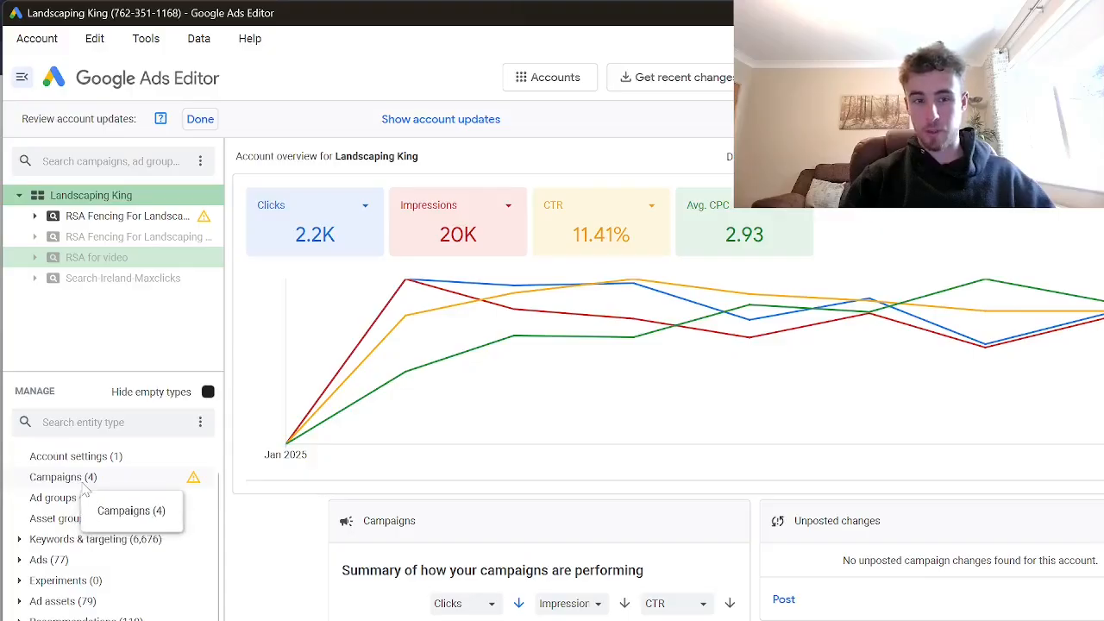
Step: Open the ad groups of the RSA for video campaign from the account's campaign list
click(80, 480)
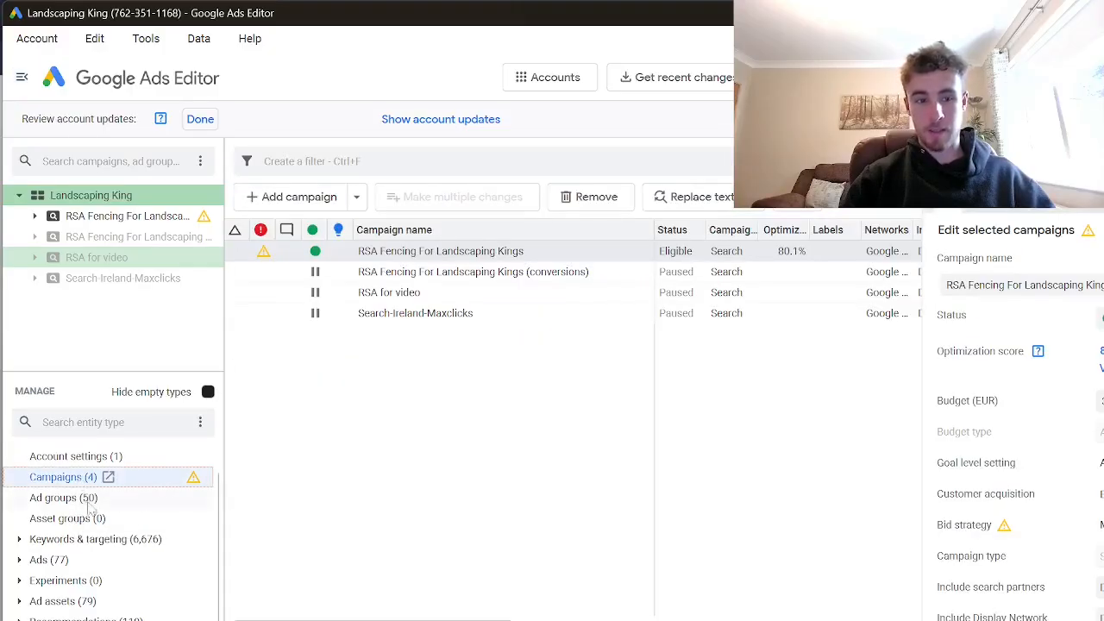
click(398, 294)
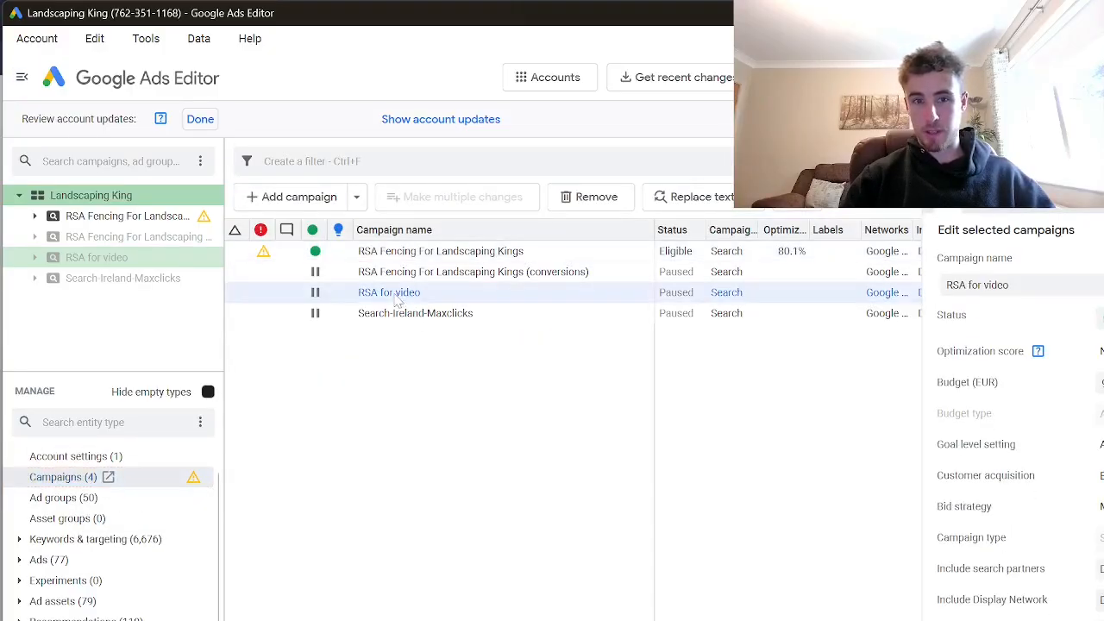
double_click(399, 291)
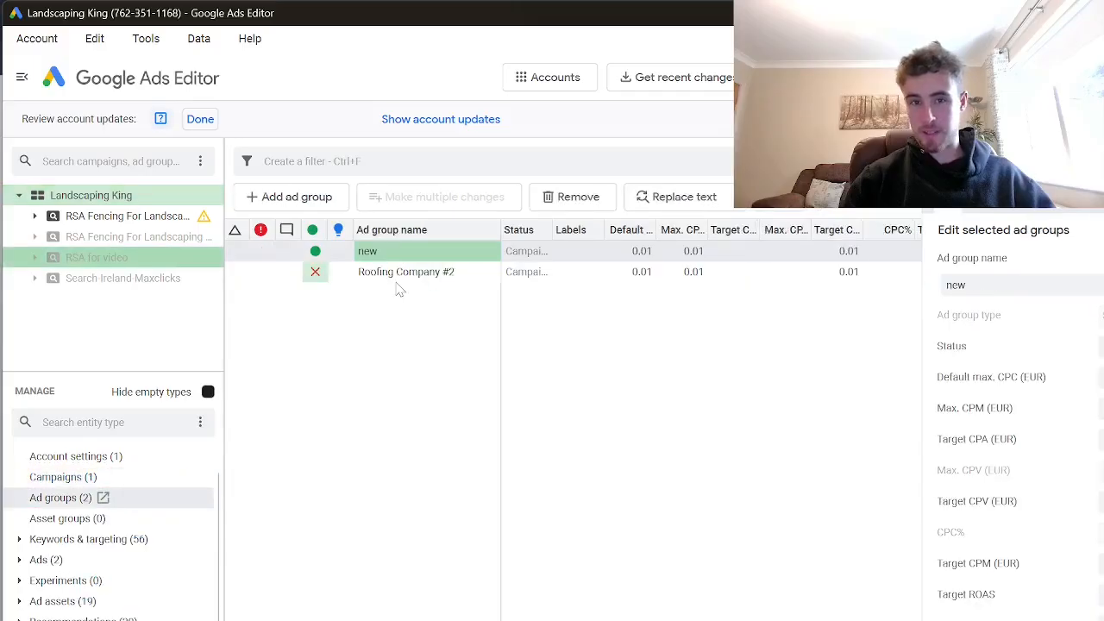
Step: Copy the ad group "new" and paste it 18 times into the RSA for video campaign
right_click(351, 257)
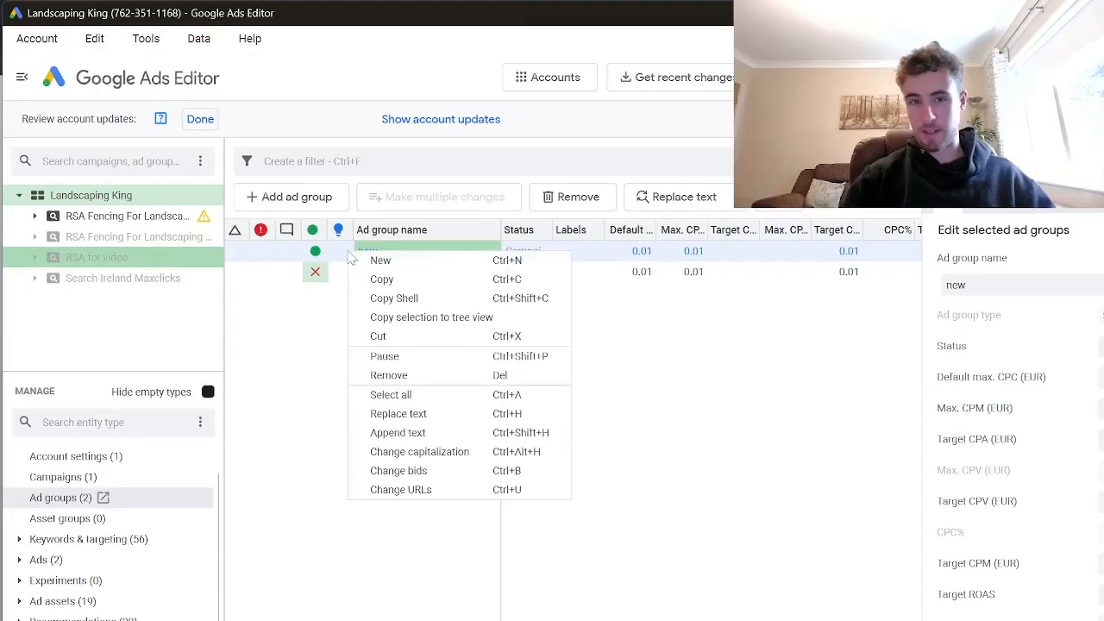
click(380, 279)
click(276, 304)
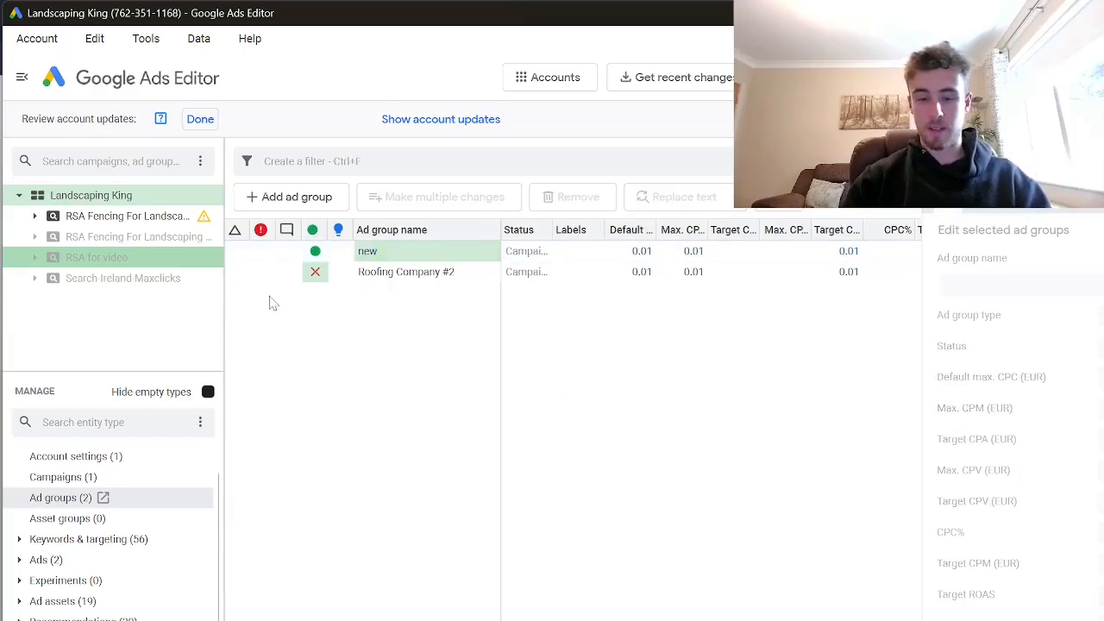
key(ctrl+v)
key(ctrl+v)
key(ctrl+v)
key(ctrl+v)
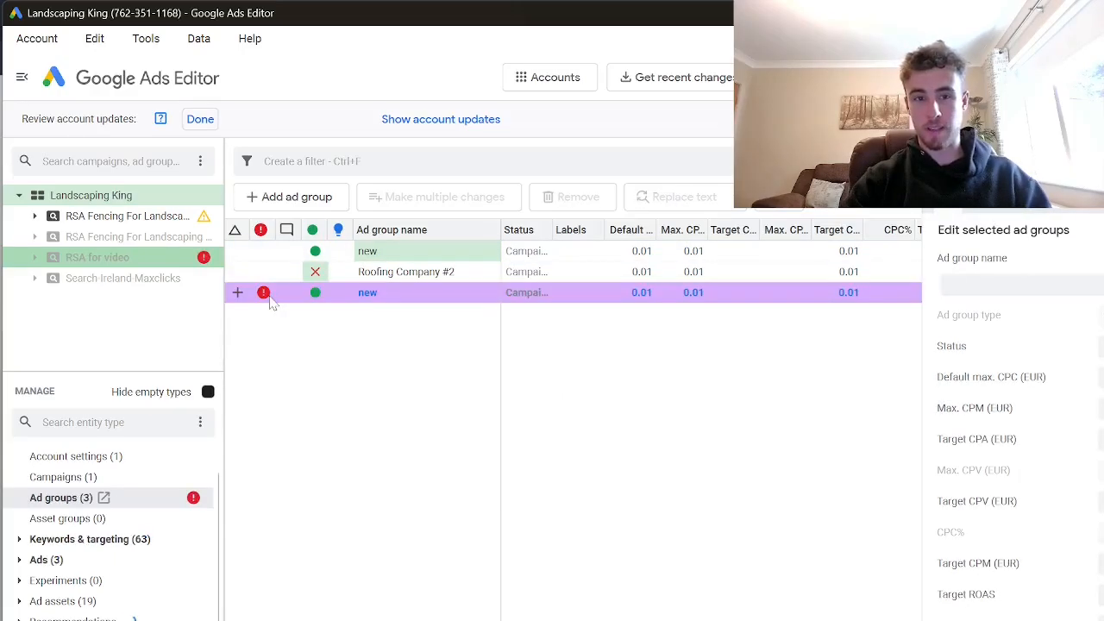
key(ctrl+v)
key(ctrl+v)
key(ctrl+v)
key(ctrl+v)
key(ctrl+v)
key(ctrl+v)
key(ctrl+v)
key(ctrl+v)
key(ctrl+v)
key(ctrl+v)
key(ctrl+v)
key(ctrl+v)
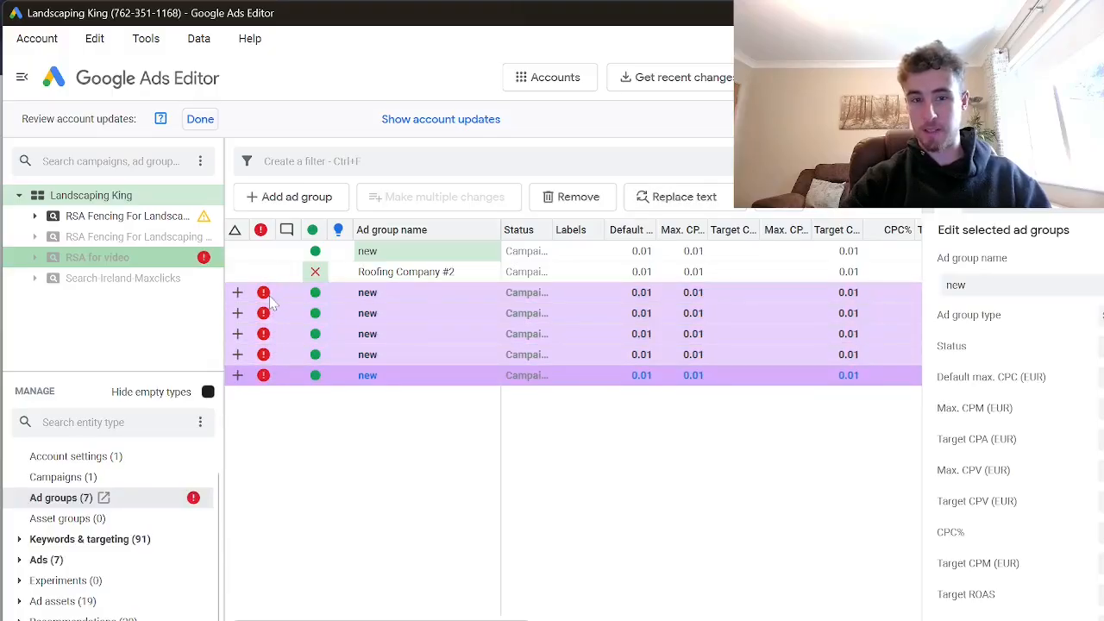
key(ctrl+v)
key(ctrl+v)
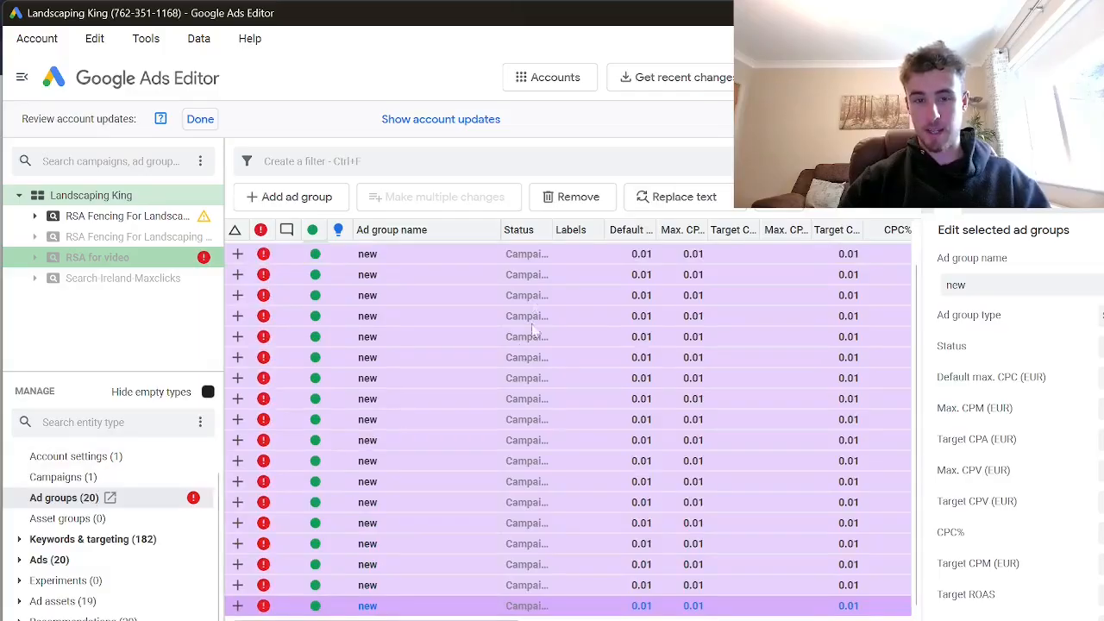
Step: Review the list of duplicated ad groups in the RSA for video campaign
scroll(496, 334, up, 1)
scroll(496, 333, down, 1)
scroll(496, 333, up, 1)
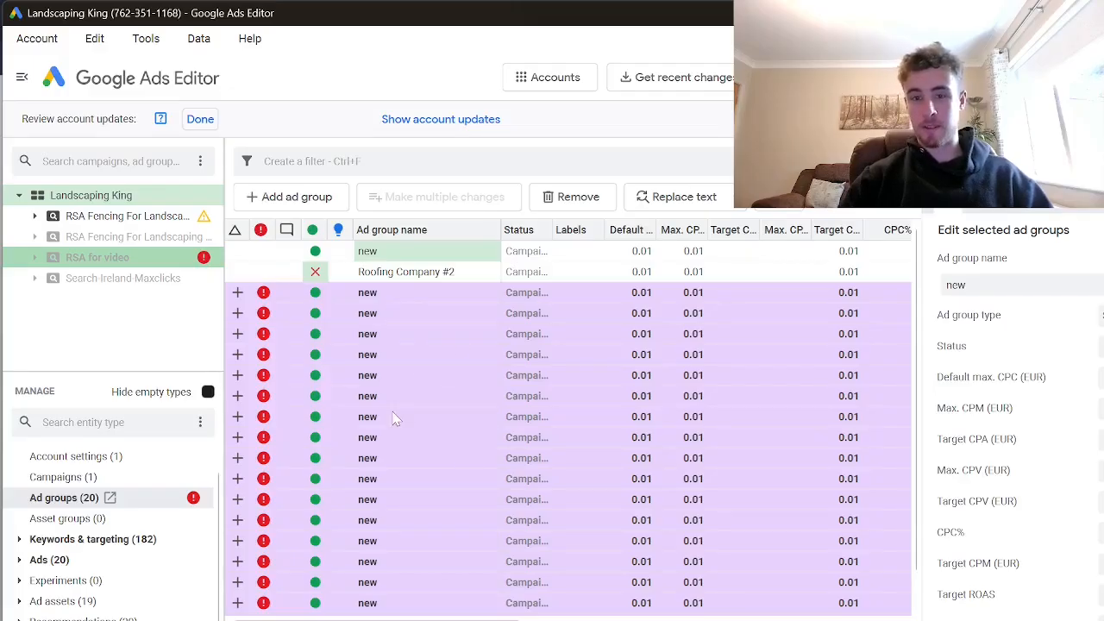
drag(392, 419, 386, 303)
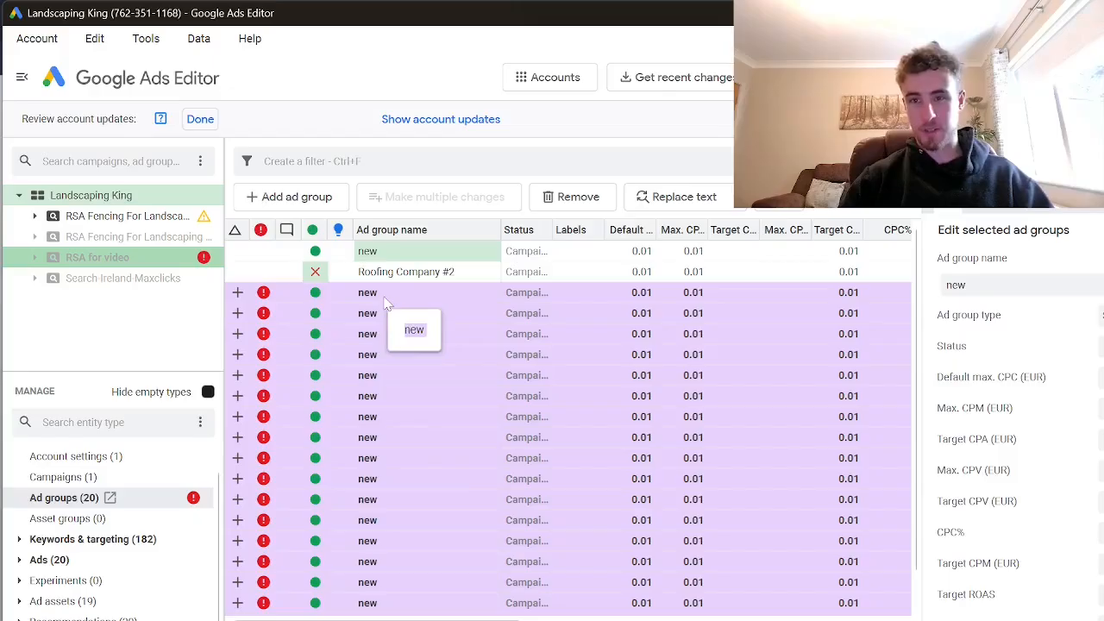
drag(387, 304, 378, 313)
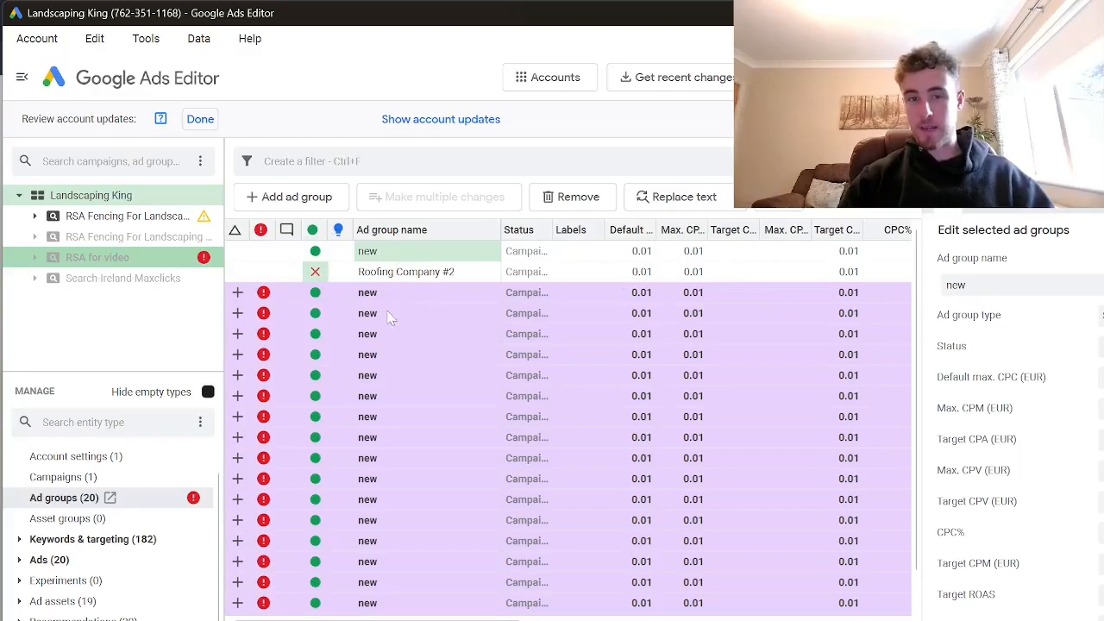
scroll(371, 468, down, 2)
scroll(375, 542, up, 2)
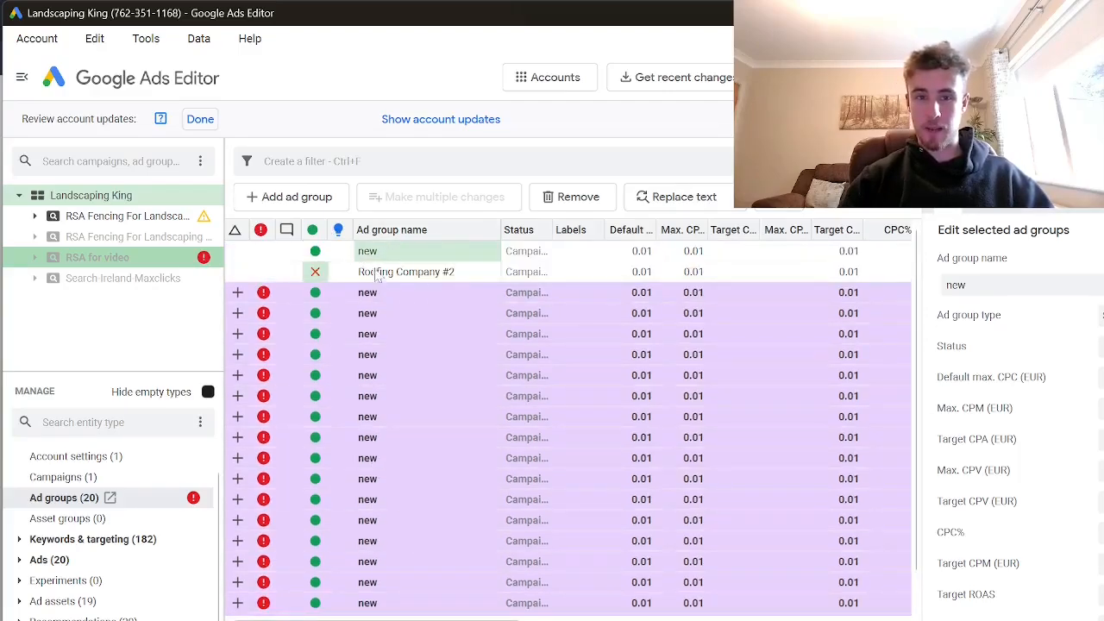
scroll(440, 517, down, 1)
scroll(440, 517, up, 1)
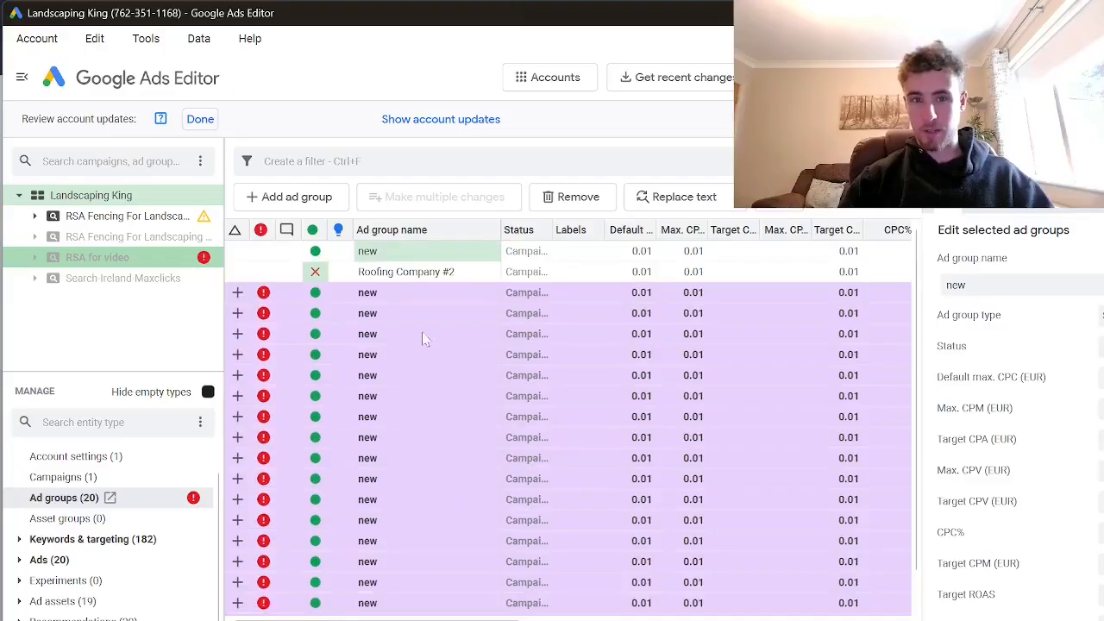
Step: Rename the original "new" ad group to 1 and its first pasted copy to 2
click(954, 290)
key(BackSpace)
key(BackSpace)
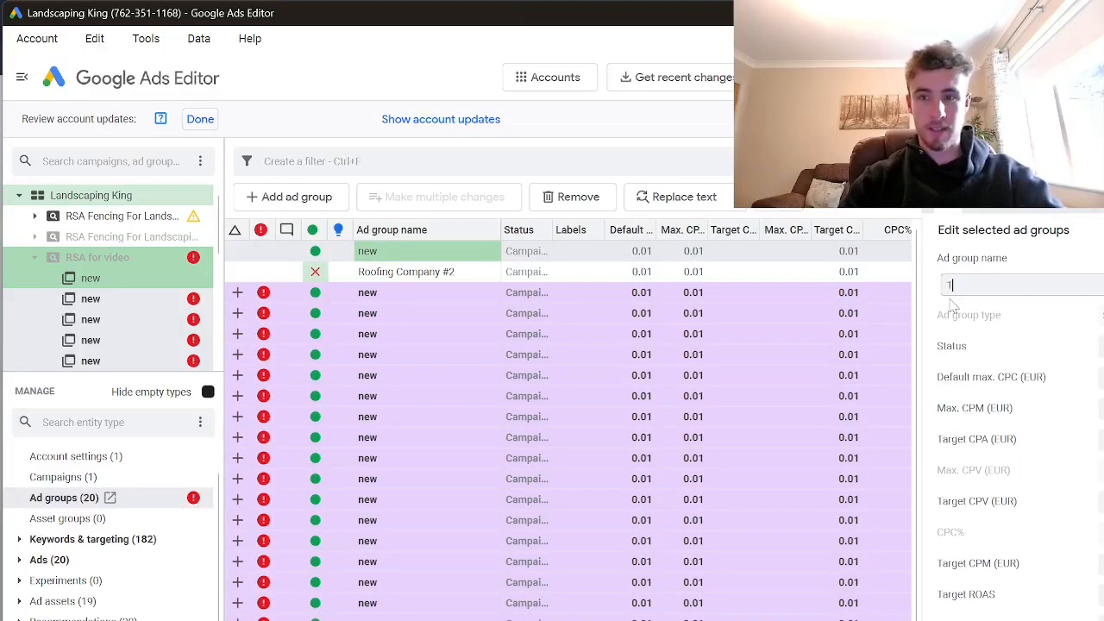
text(1)
click(904, 294)
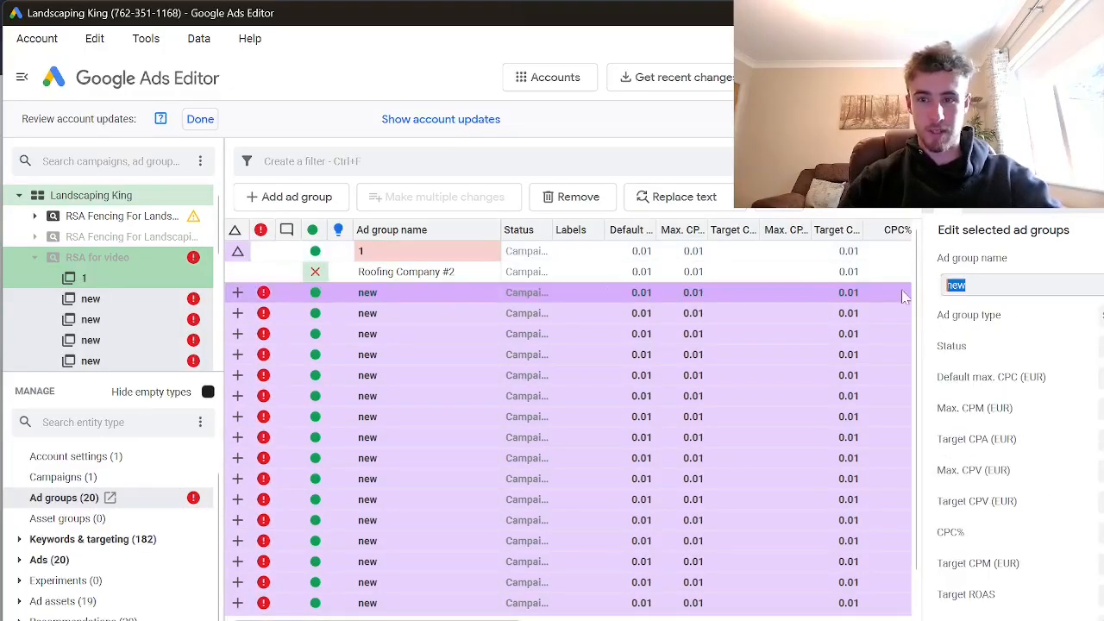
key(BackSpace)
text(2)
Step: Rename the next three "new" ad group copies in the RSA for video campaign to 3, 4 and 5
click(389, 314)
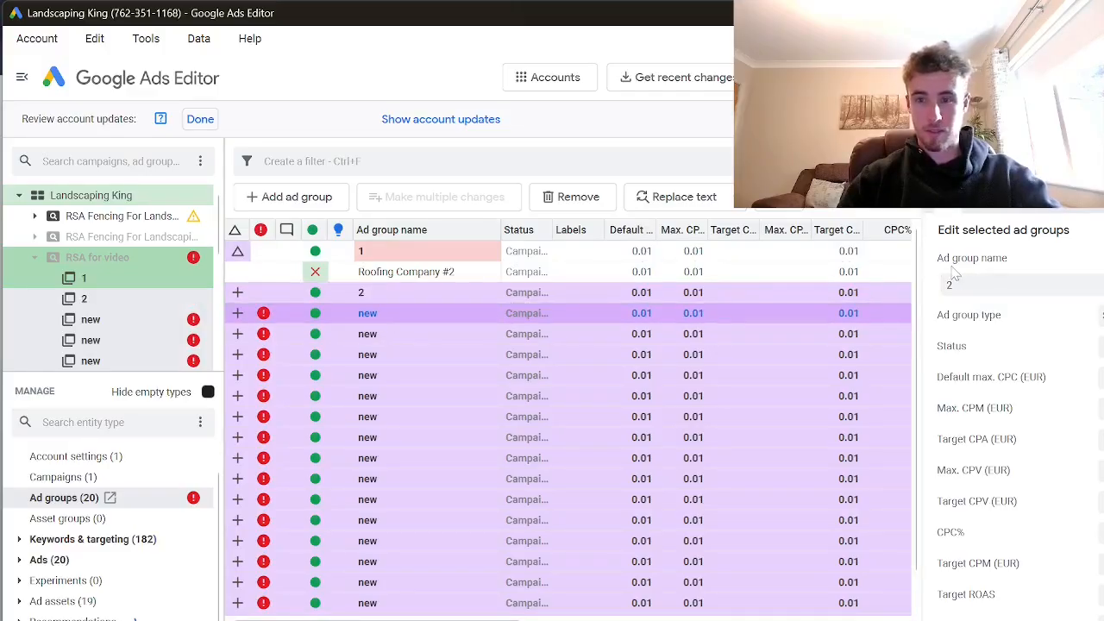
double_click(956, 285)
key(BackSpace)
text(3)
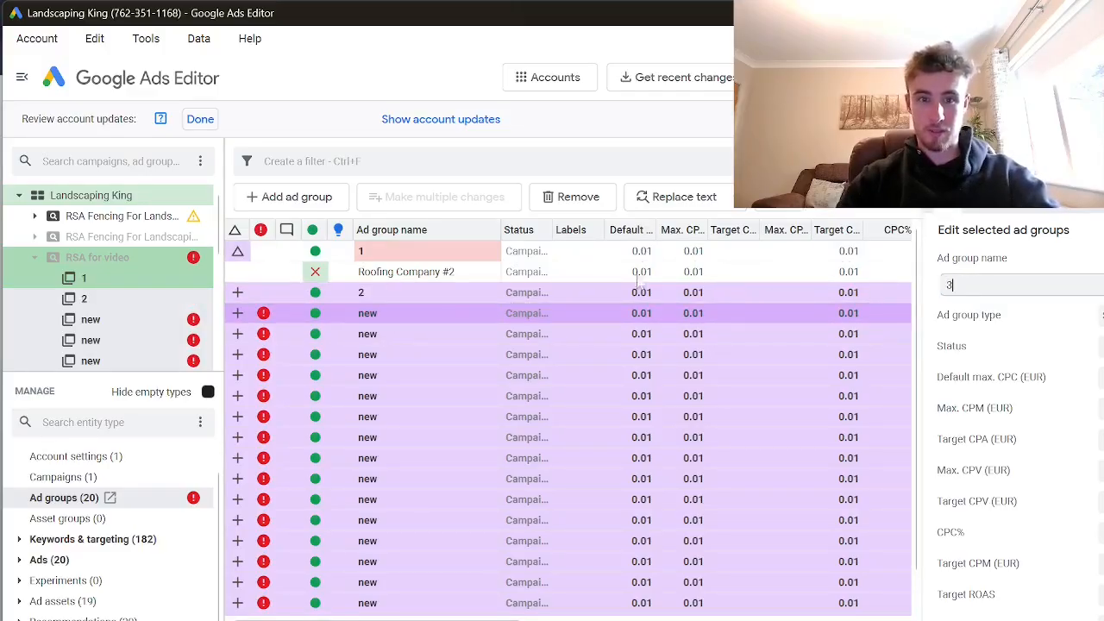
click(381, 336)
drag(965, 286, 891, 293)
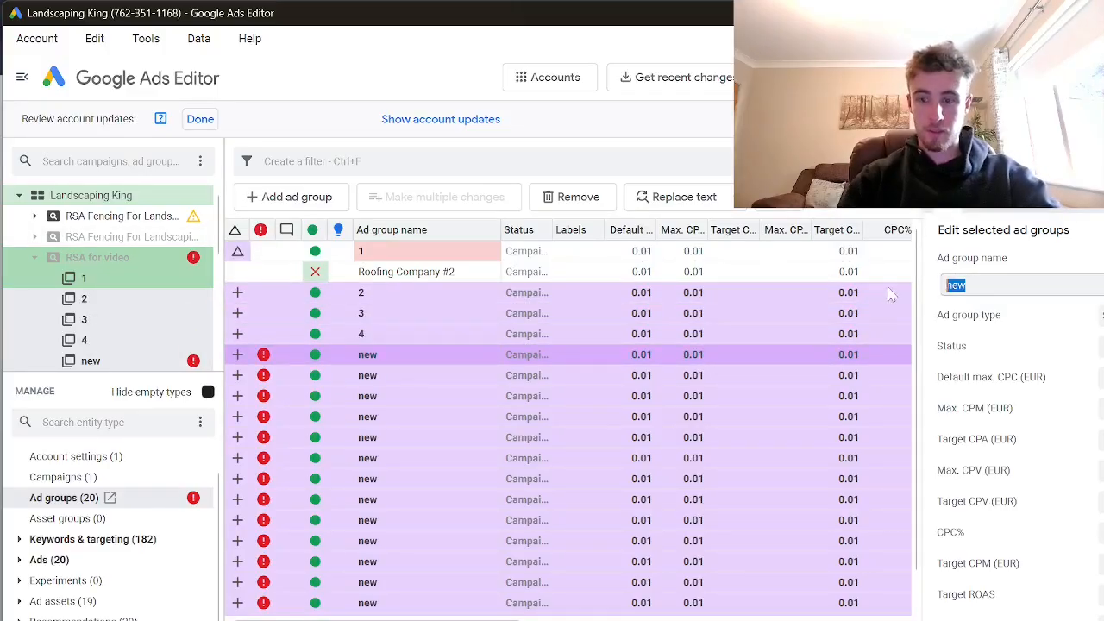
key(BackSpace)
text(5)
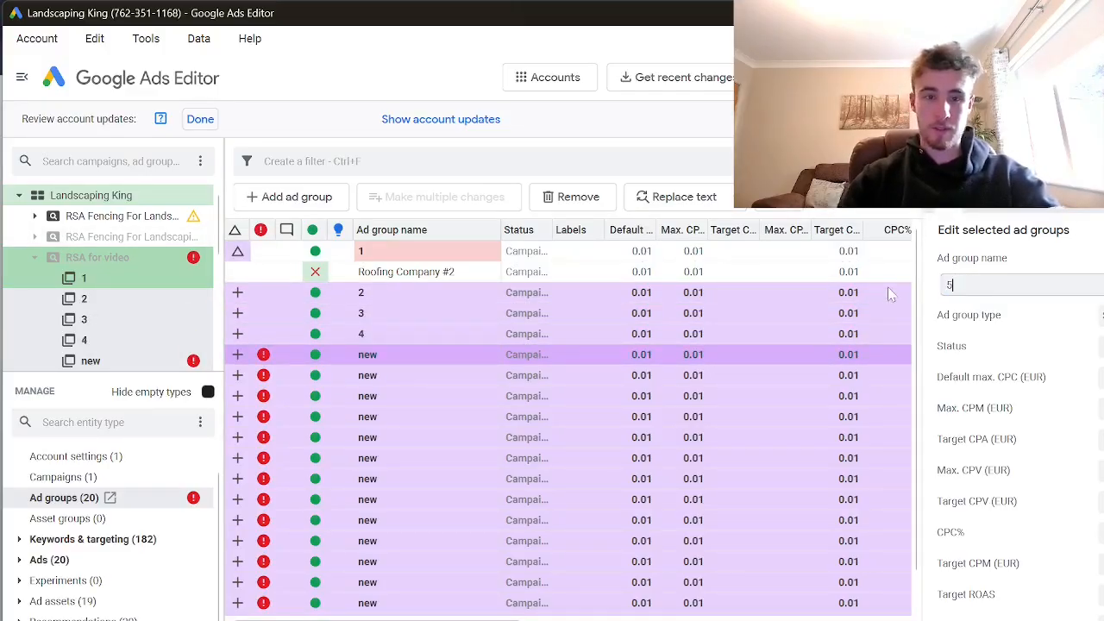
Step: Rename the following three "new" ad group copies in the RSA for video campaign to 6, 7 and 8
click(388, 371)
drag(965, 286, 848, 299)
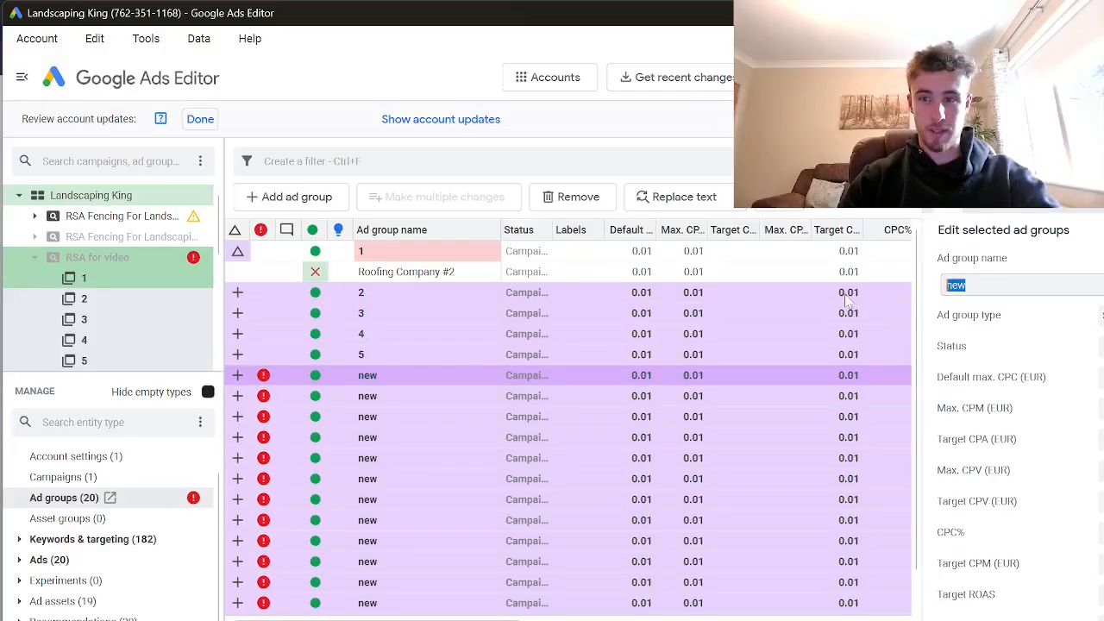
key(BackSpace)
text(6)
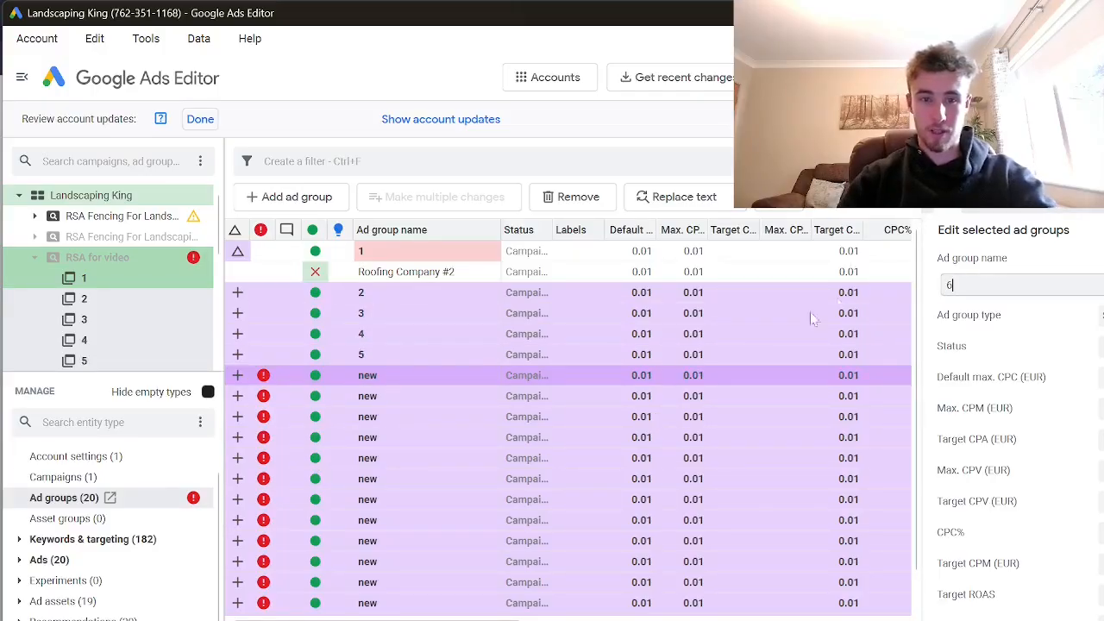
click(379, 397)
drag(965, 285, 859, 296)
key(BackSpace)
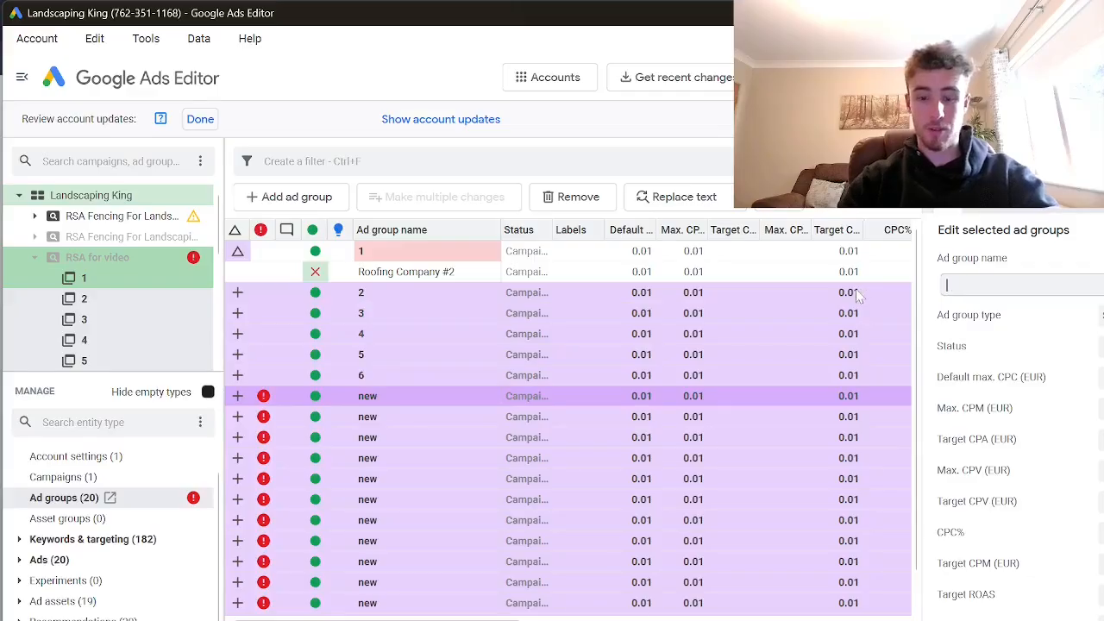
text(7)
click(391, 417)
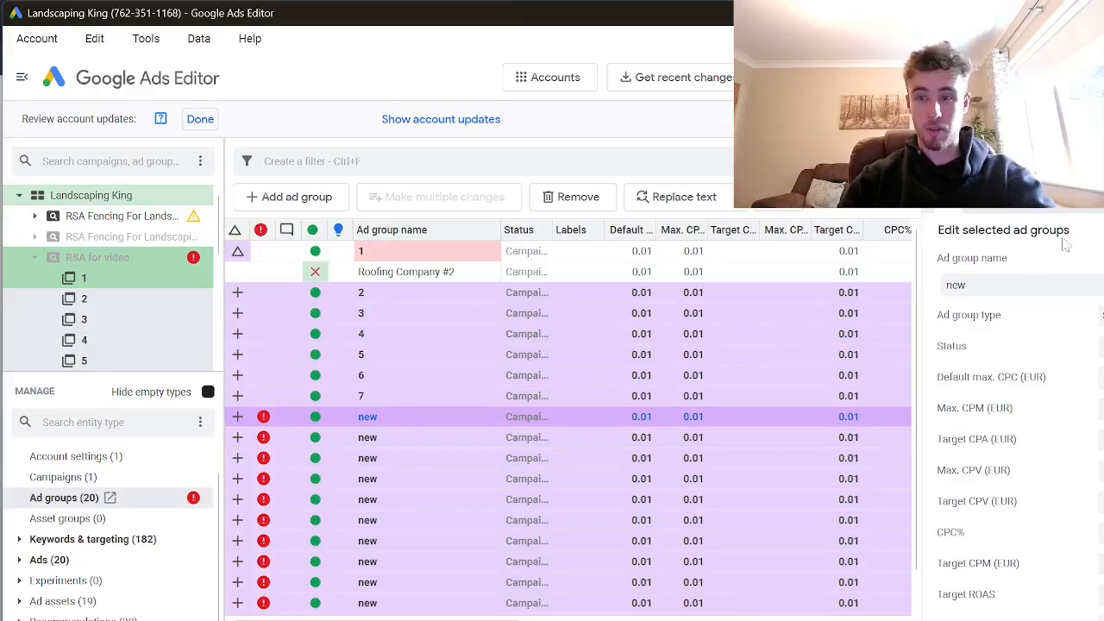
drag(965, 286, 858, 296)
text(8)
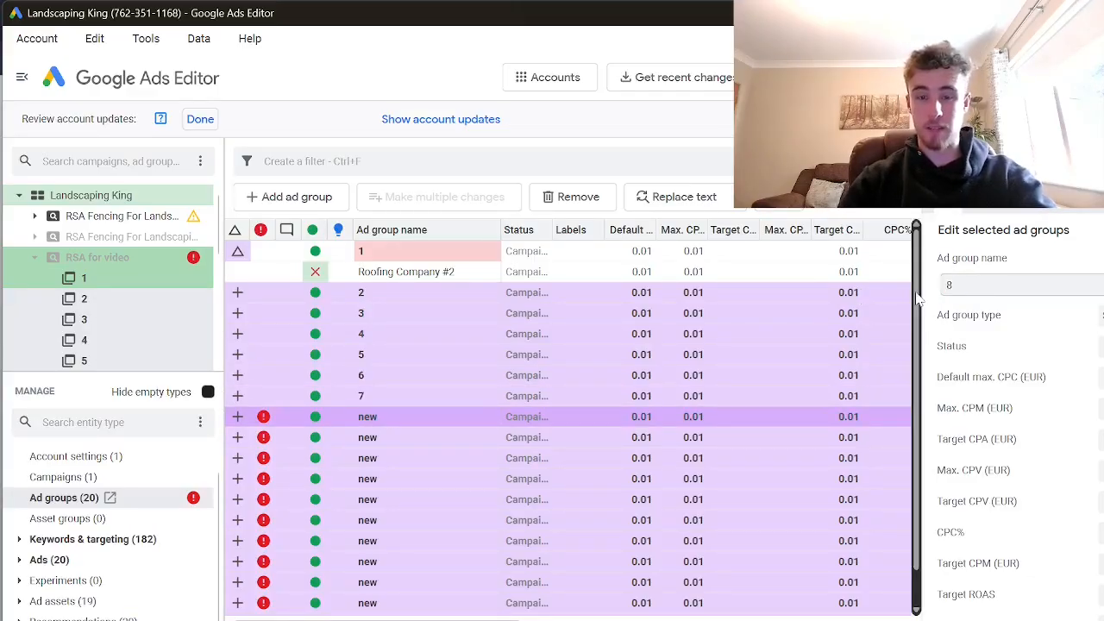
click(345, 438)
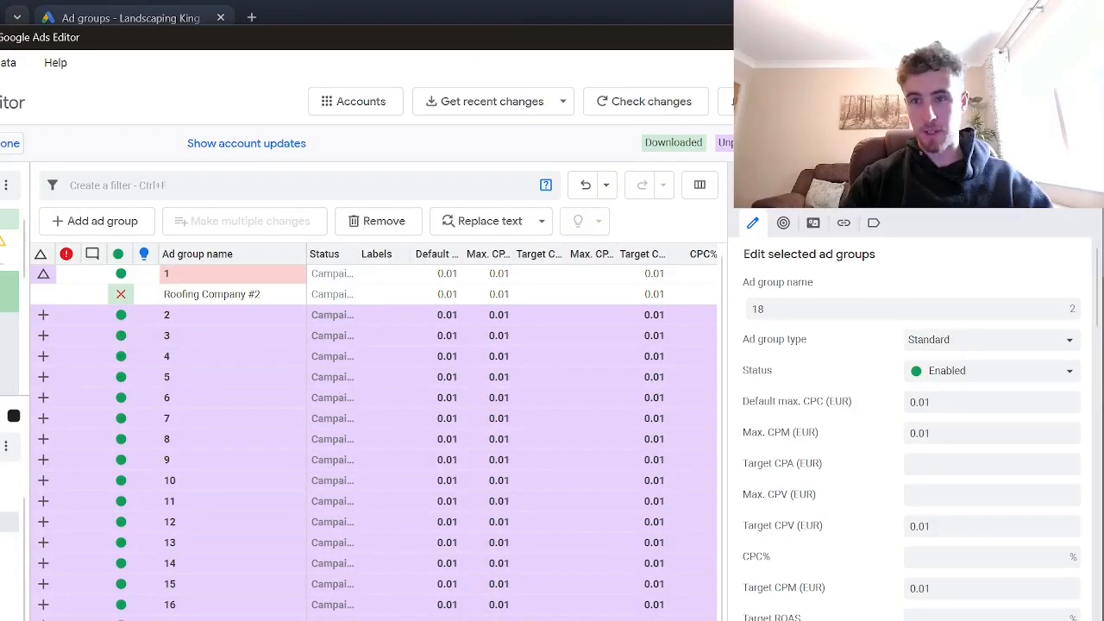
Step: Post the pending changes of the selected campaign to Google Ads and close the finished upload report
click(754, 102)
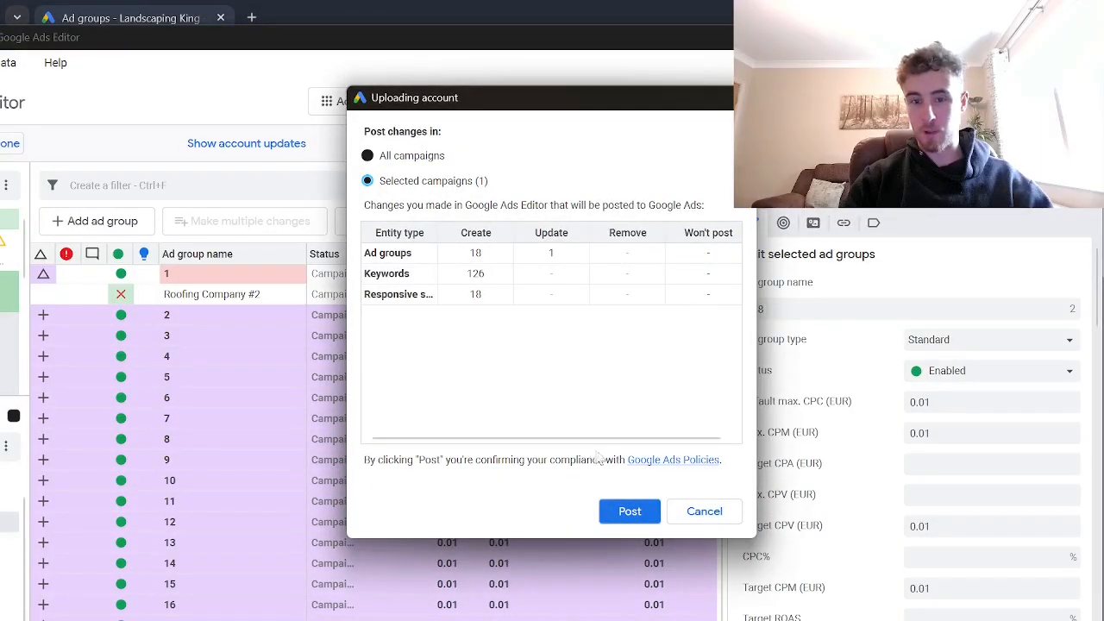
click(628, 513)
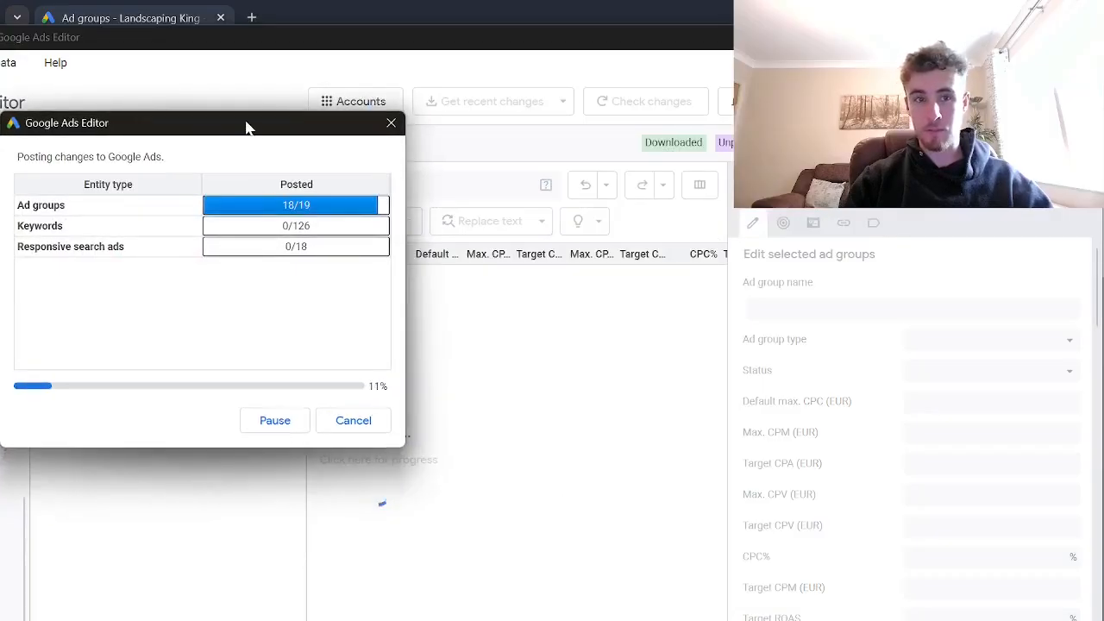
drag(247, 123, 544, 113)
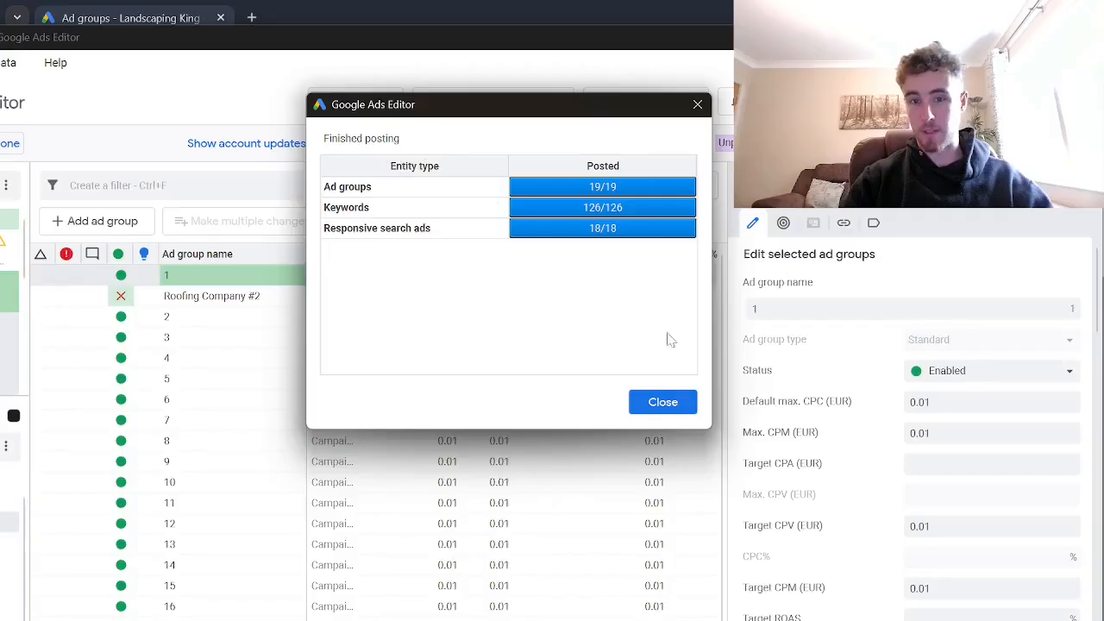
click(663, 402)
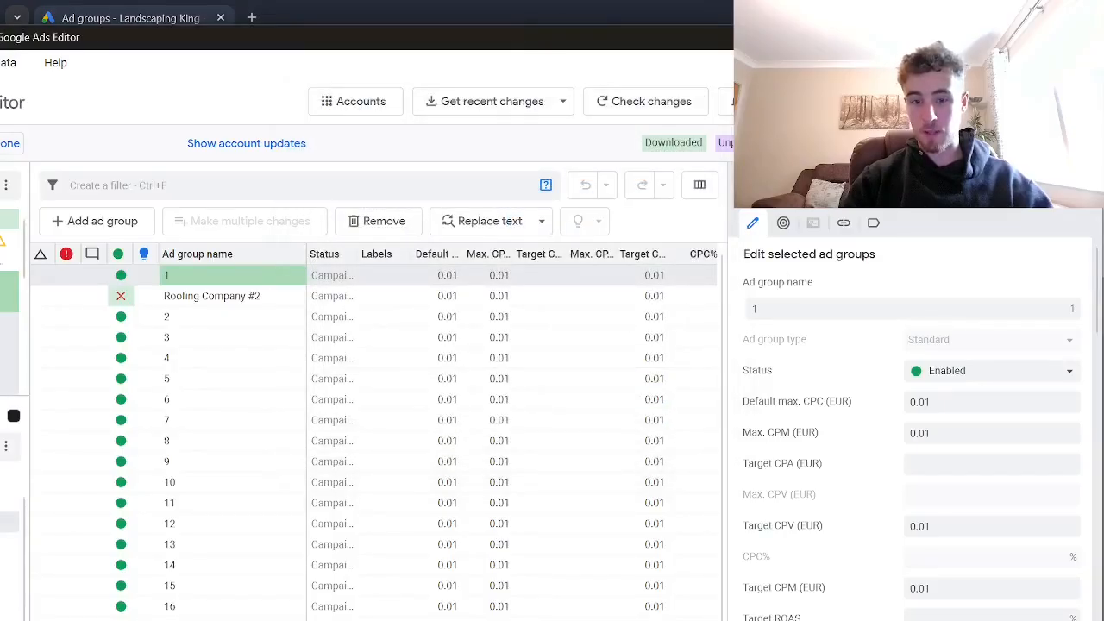
Step: Switch to Google Ads in the browser, reload the RSA for video ad groups page and check the ad group list
click(626, 565)
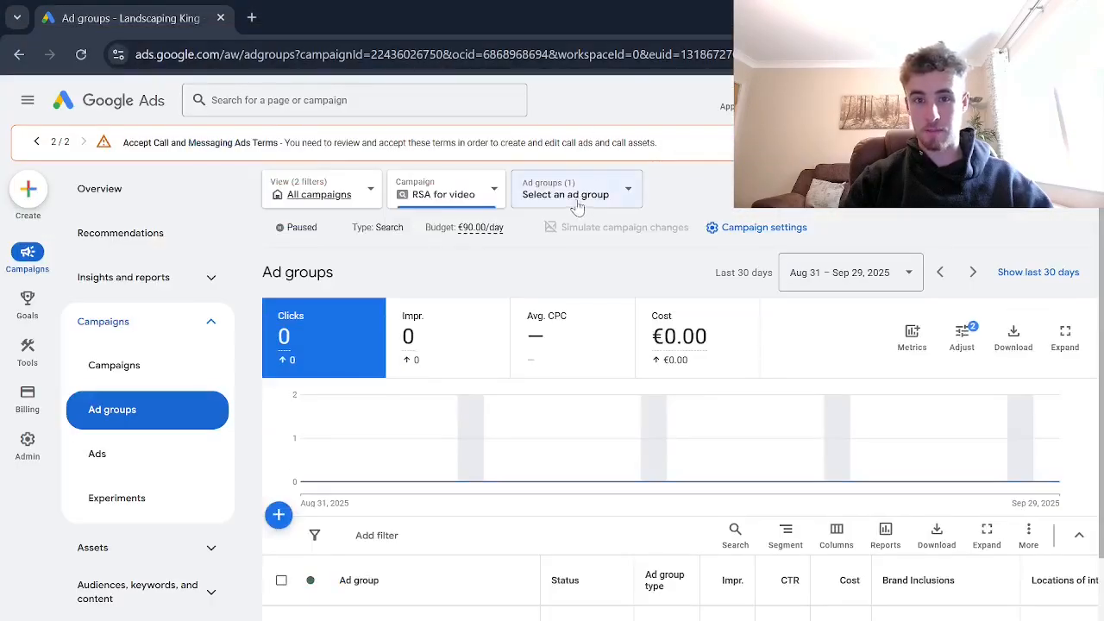
click(81, 54)
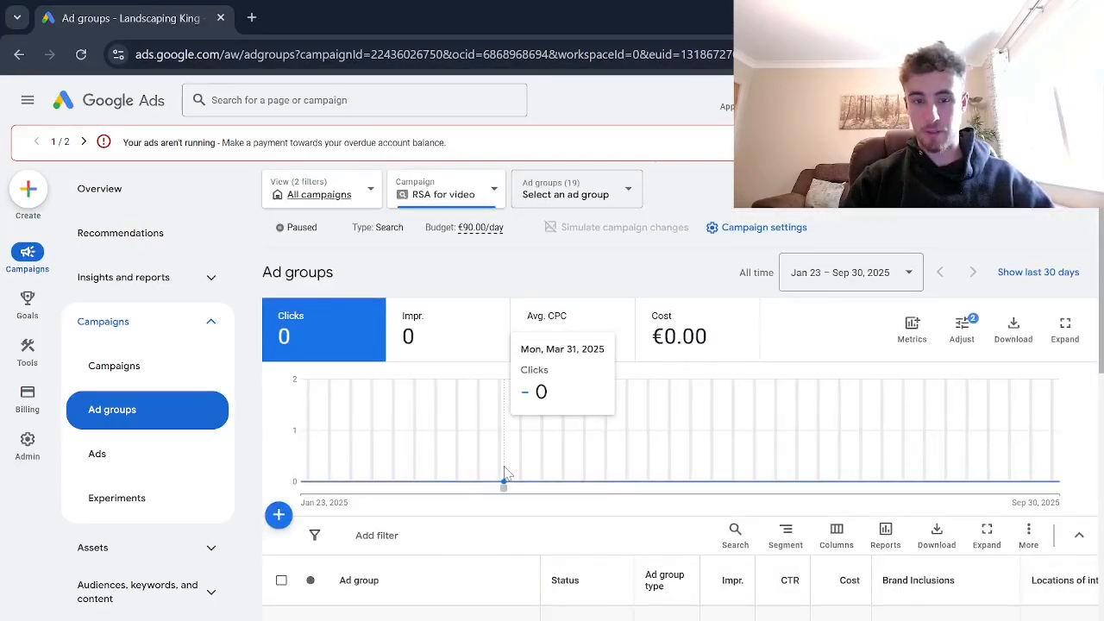
scroll(402, 432, down, 3)
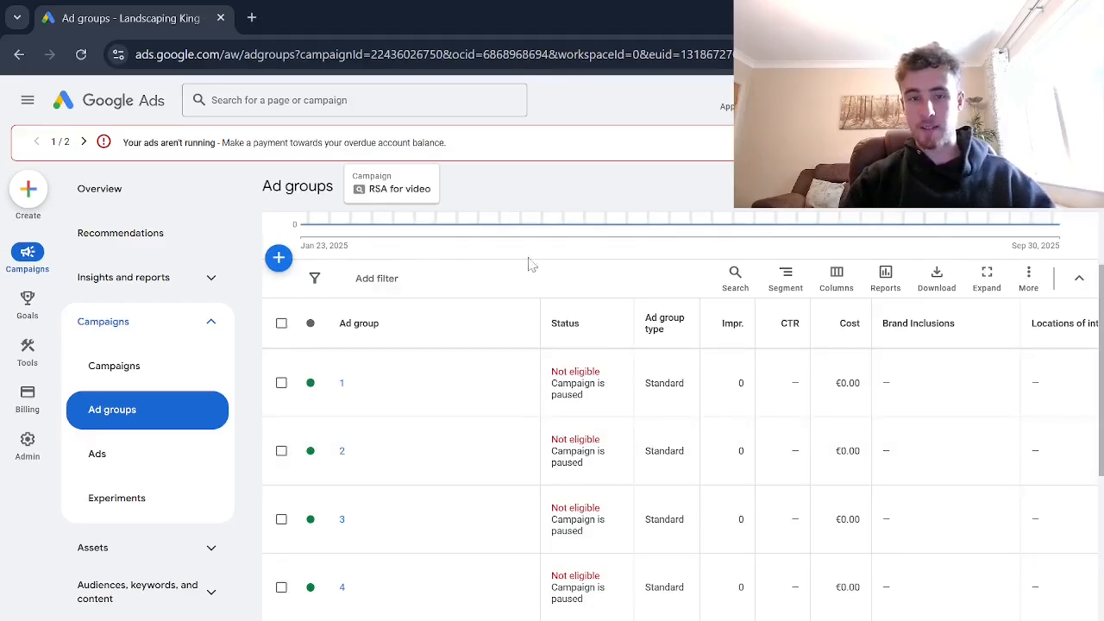
Step: Switch back to Google Ads Editor and reposition its window to show the campaign tree and the entity types
mouse_move(664, 620)
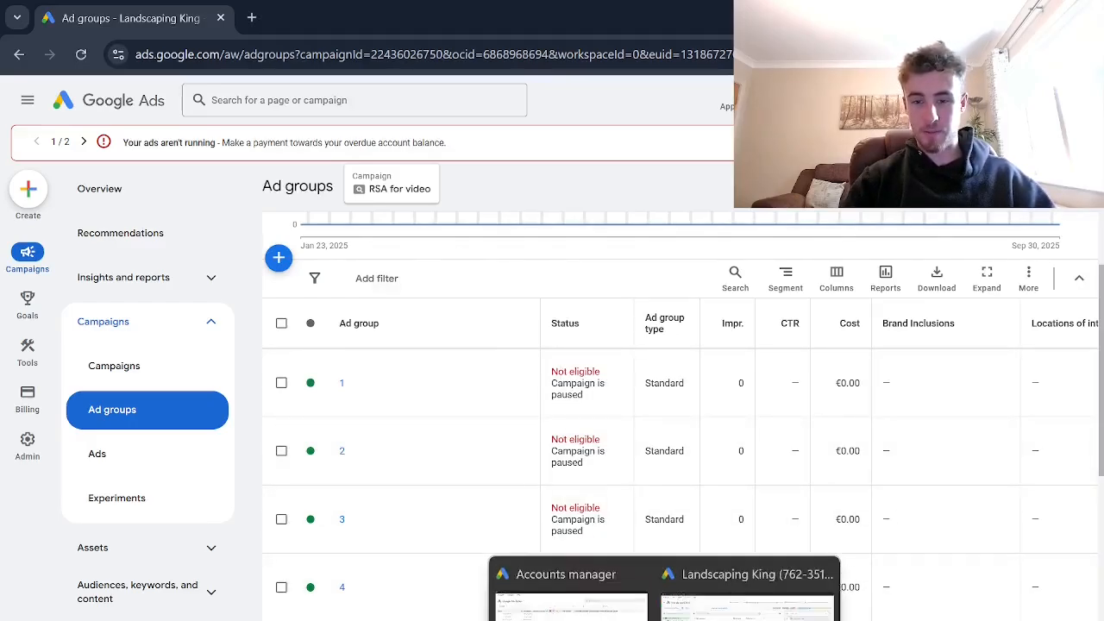
click(765, 602)
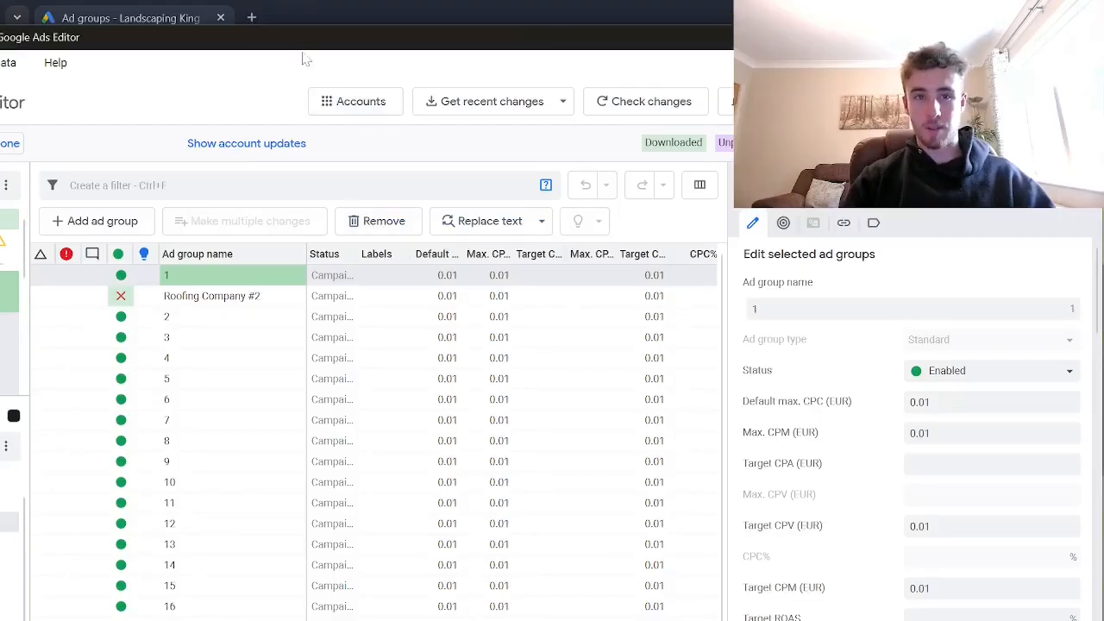
drag(285, 46, 296, 36)
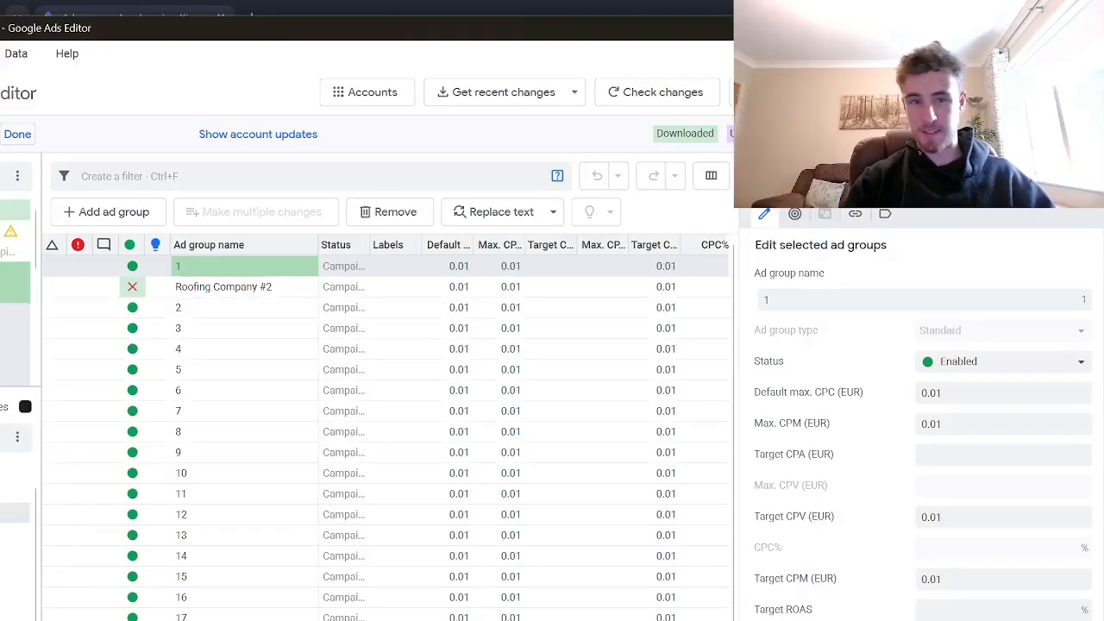
drag(170, 34, 278, 45)
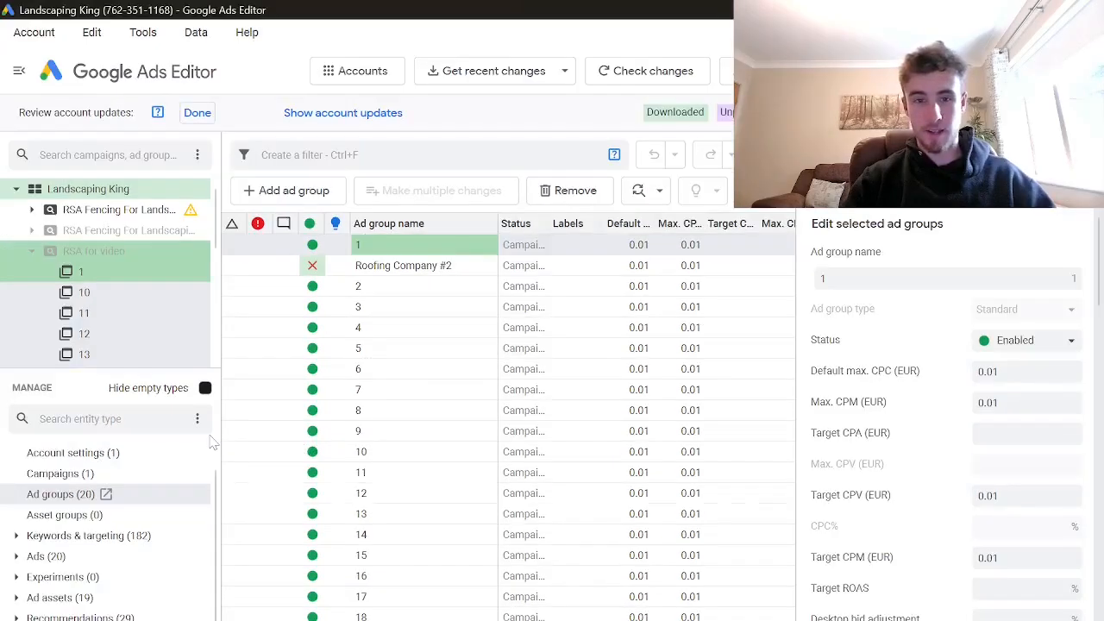
scroll(159, 473, down, 1)
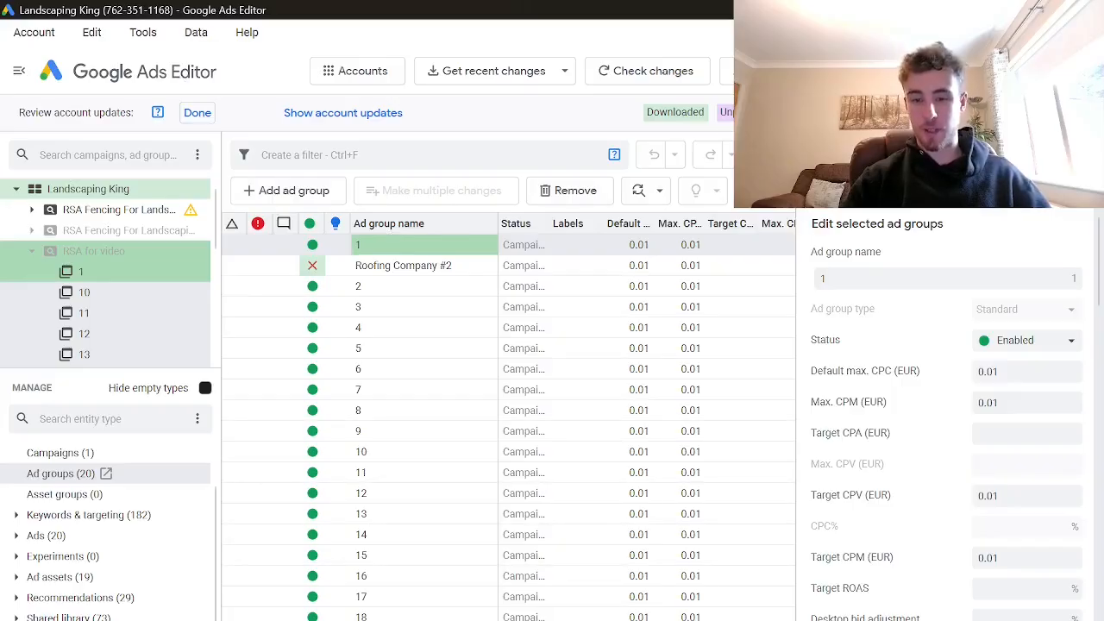
Step: Revisit the ad groups page in Google Ads in the browser, and return to the entity types in Google Ads Editor
click(709, 594)
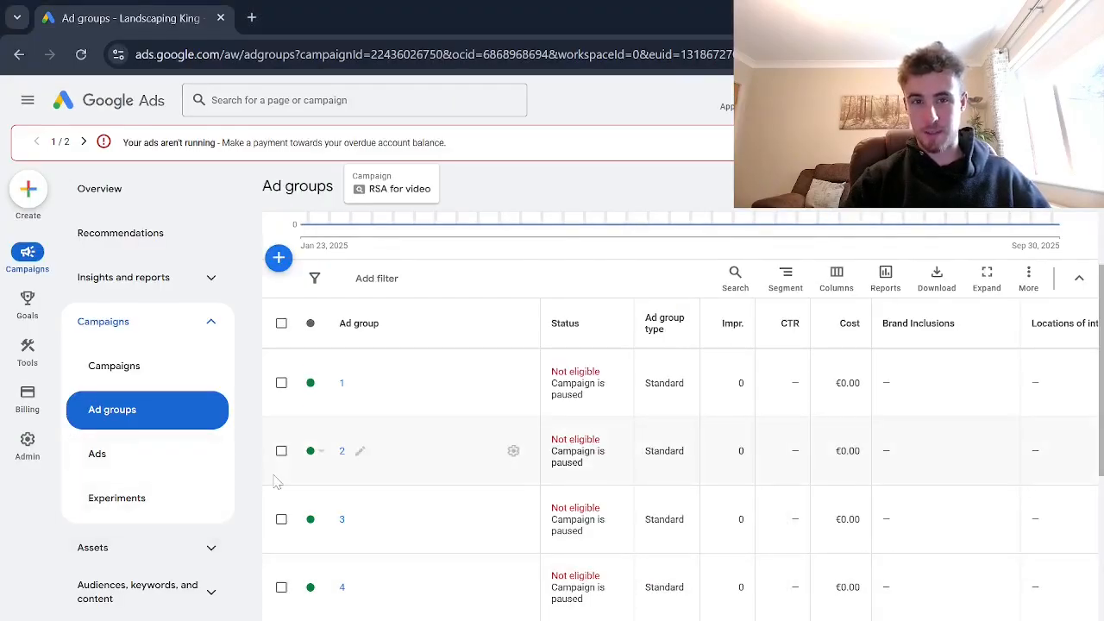
scroll(259, 470, up, 3)
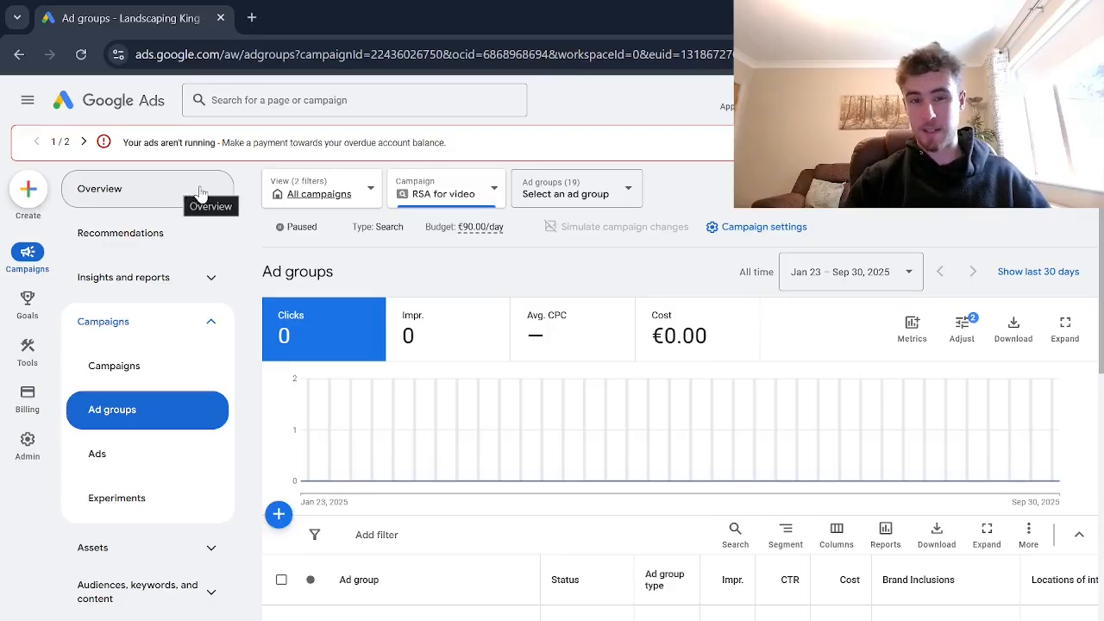
key(alt+Tab)
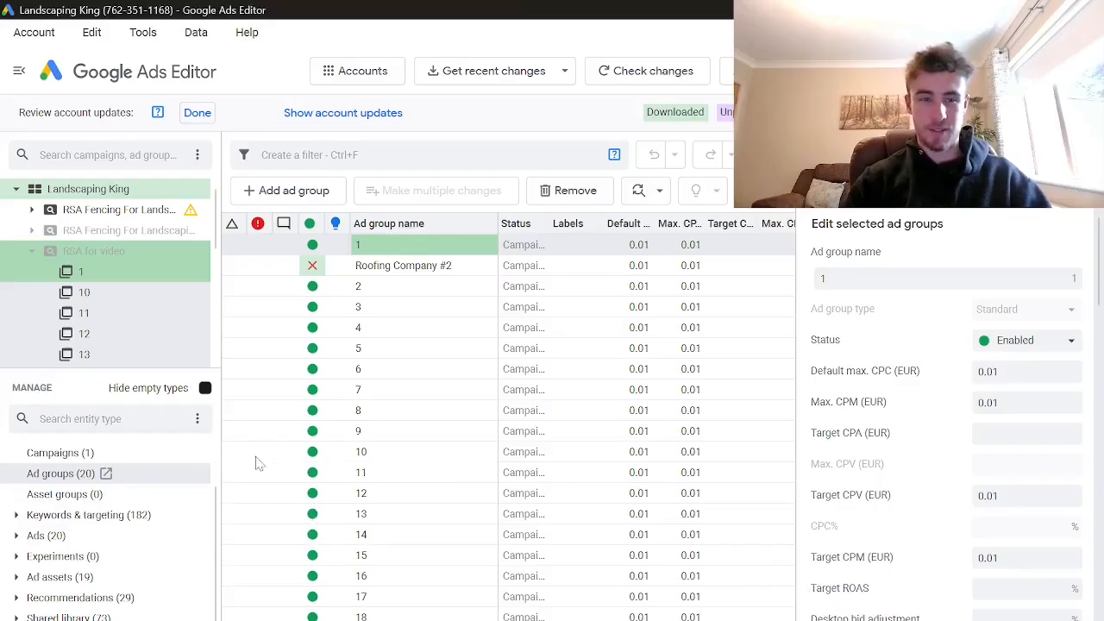
scroll(215, 471, up, 2)
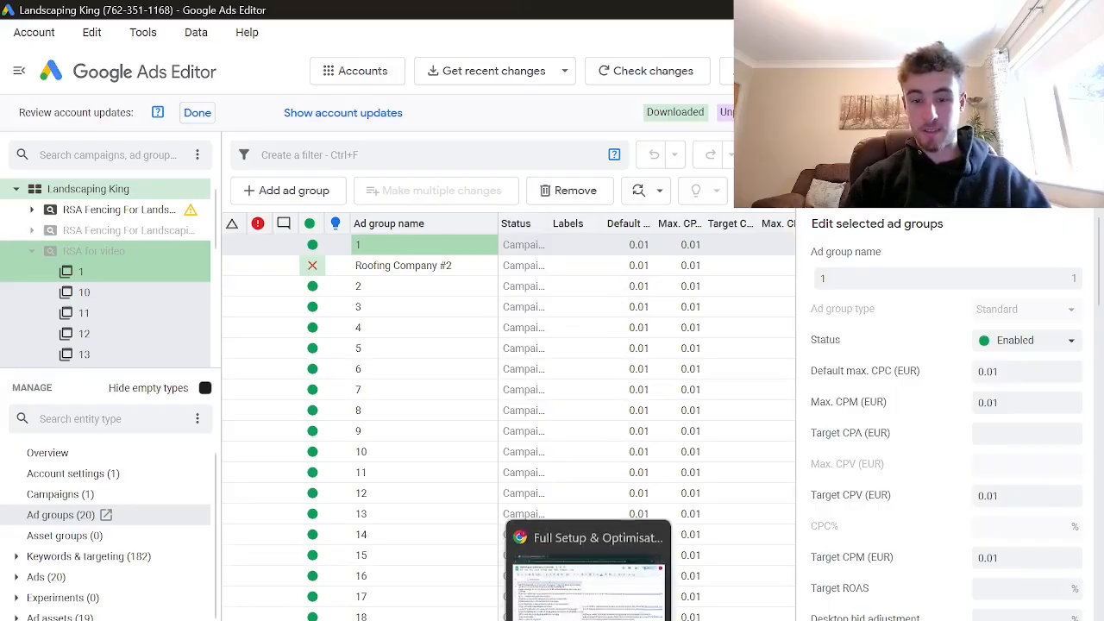
Step: Switch to the Full Setup & Optimisation Checklist spreadsheet and review its planning, campaign setup, weekly and monthly optimisation sections
click(590, 604)
scroll(373, 449, up, 8)
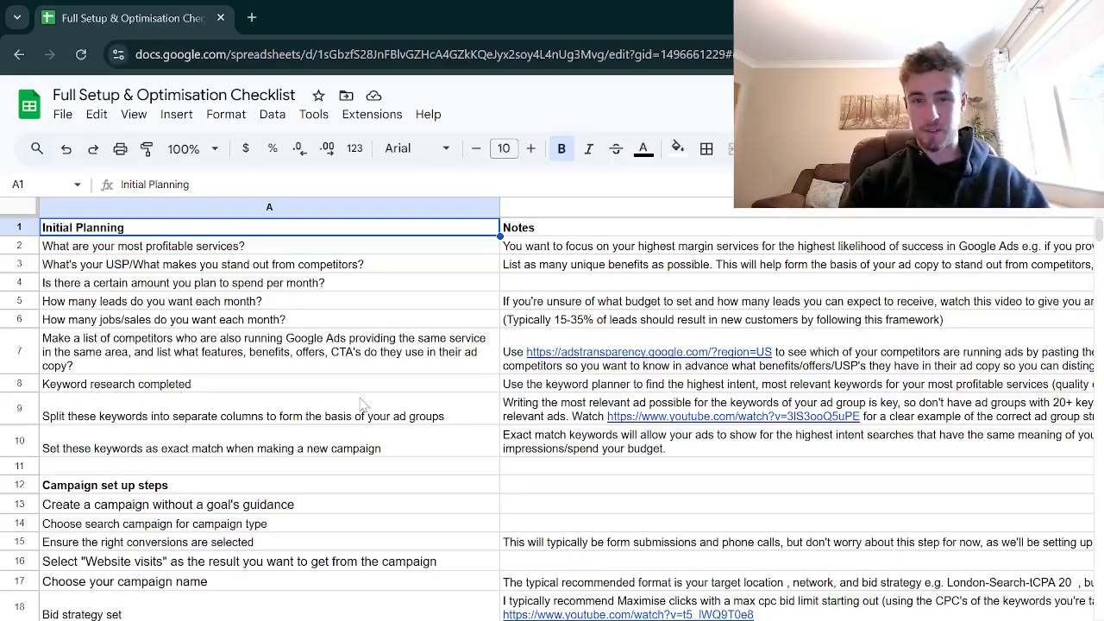
scroll(362, 488, down, 12)
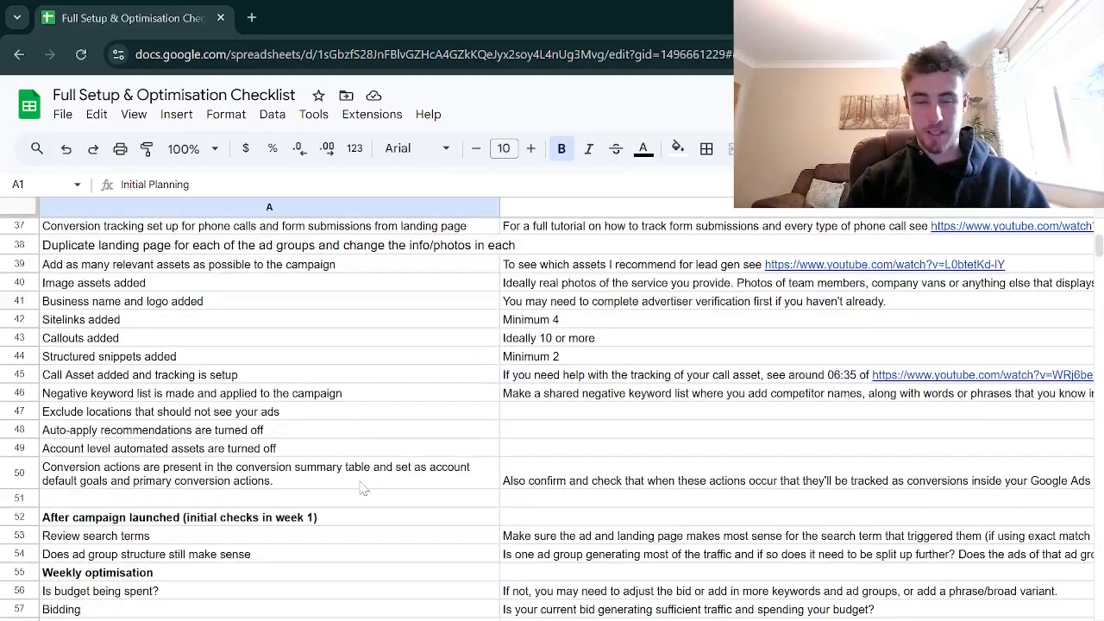
scroll(363, 488, down, 6)
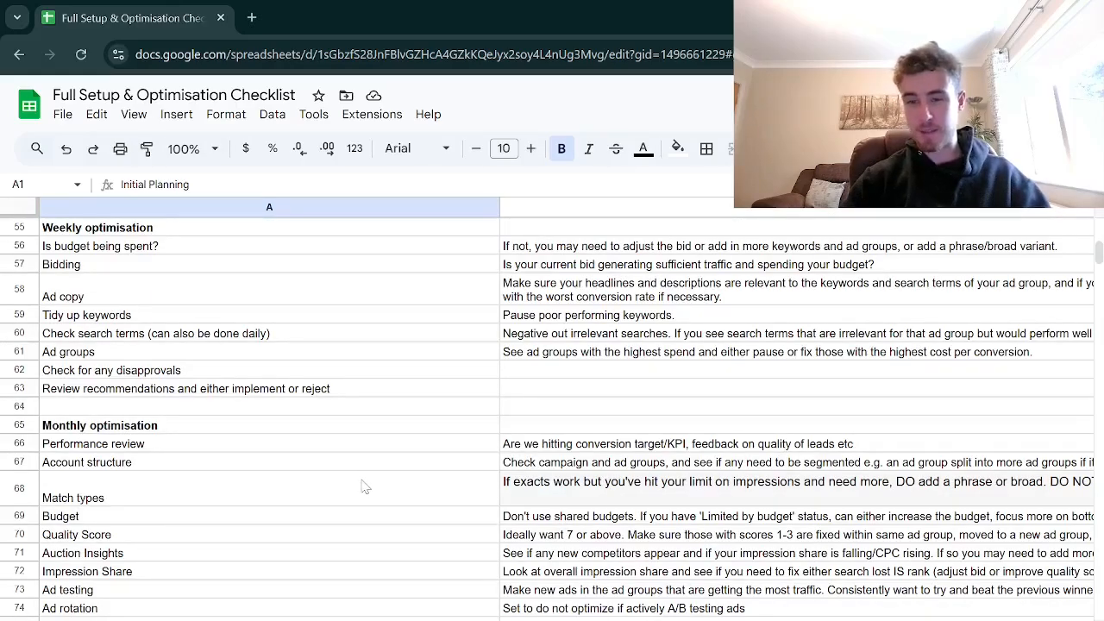
scroll(363, 488, up, 2)
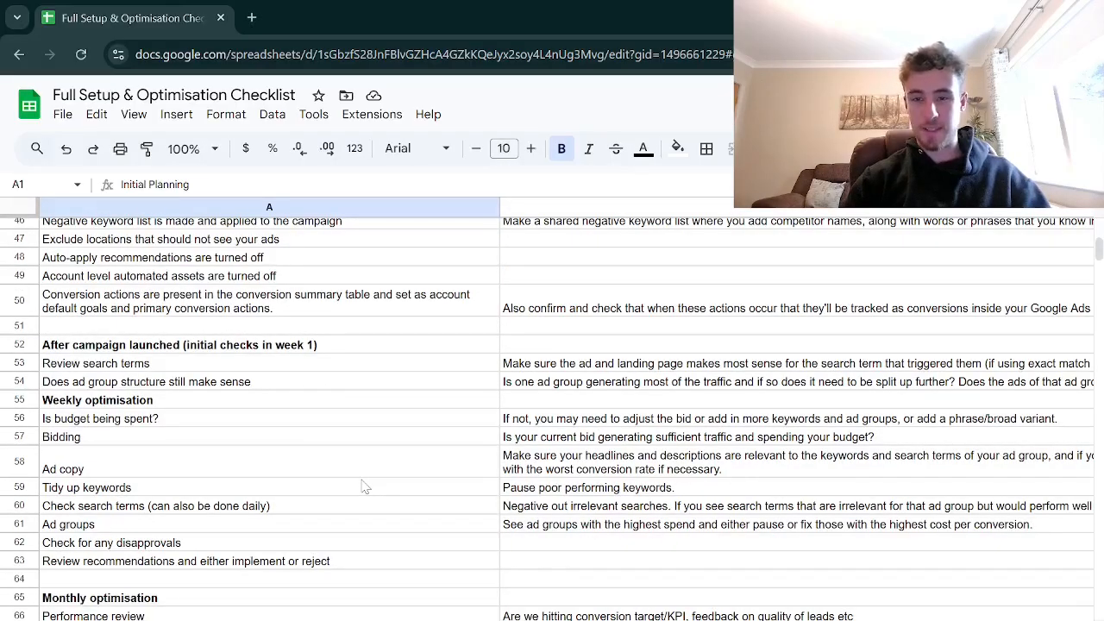
scroll(364, 488, up, 5)
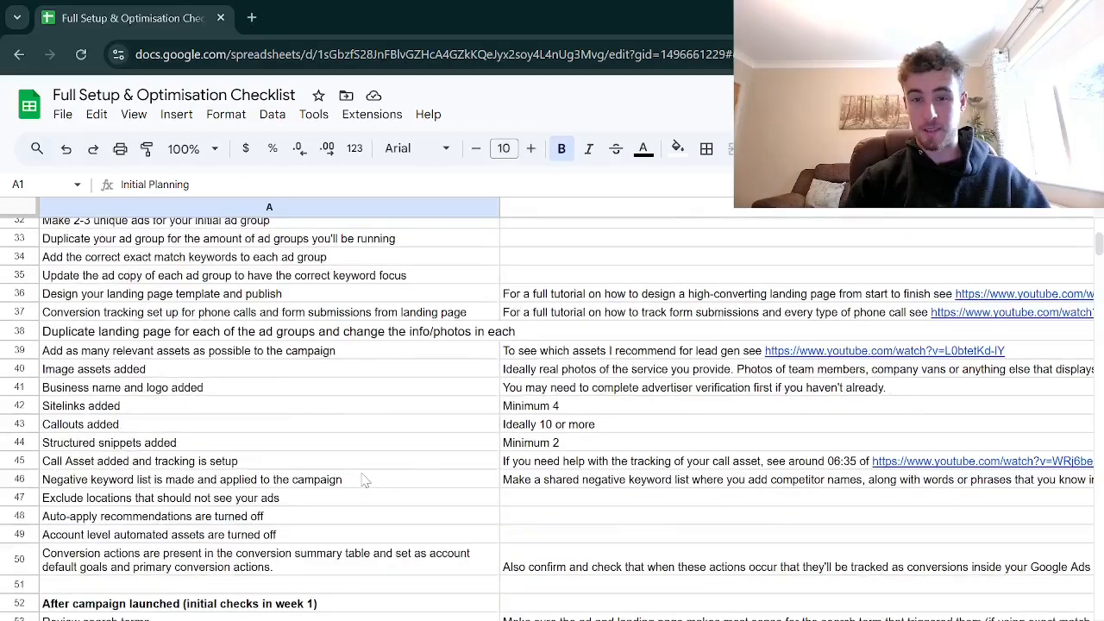